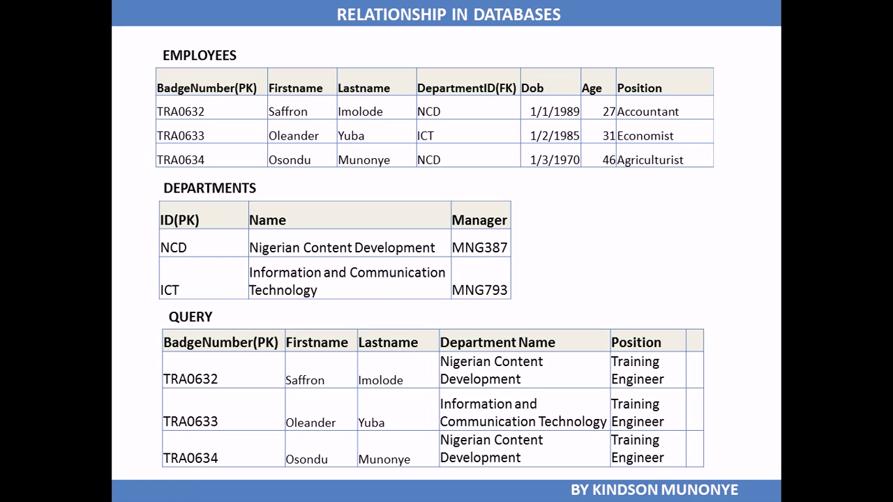
Step: Switch to the Book1.xlsx workbook in Excel and set the third employee's Position in cell H5 to Agriculturist
key("super+d")
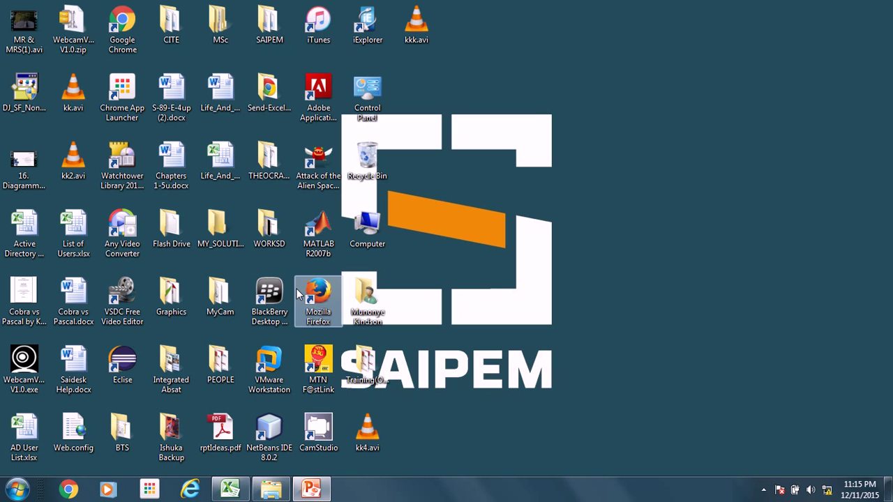
left_click(233, 488)
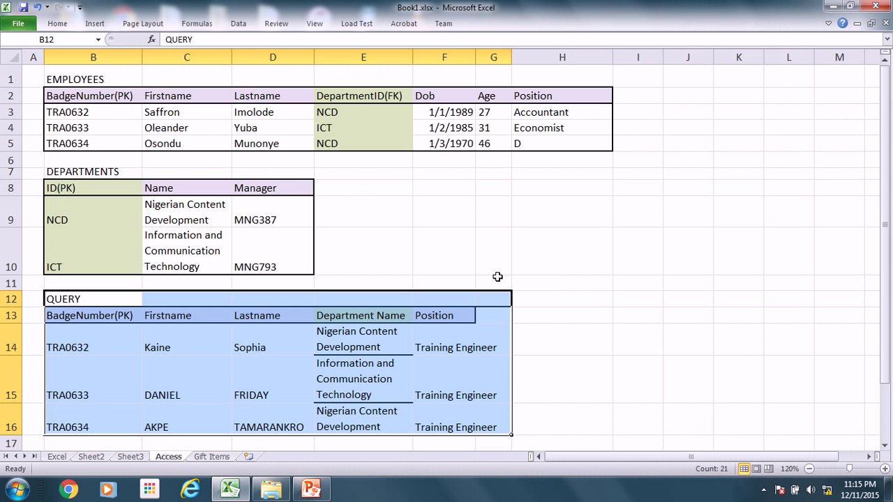
left_click(535, 144)
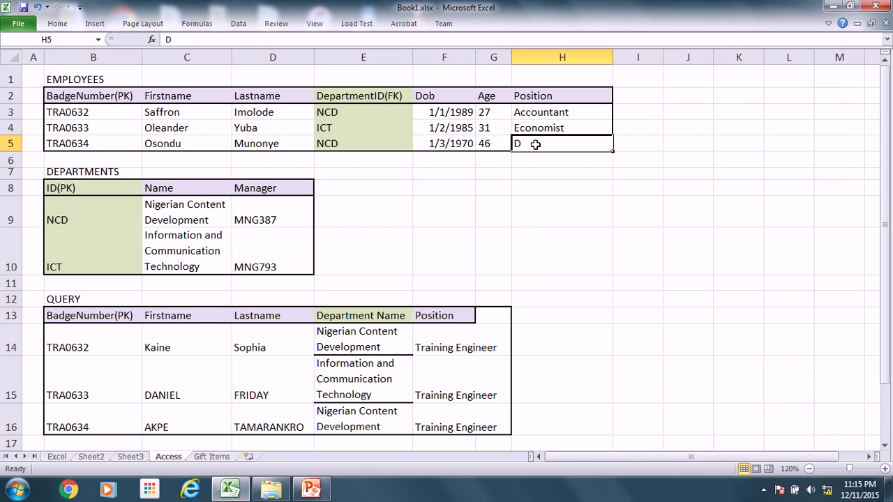
type("A")
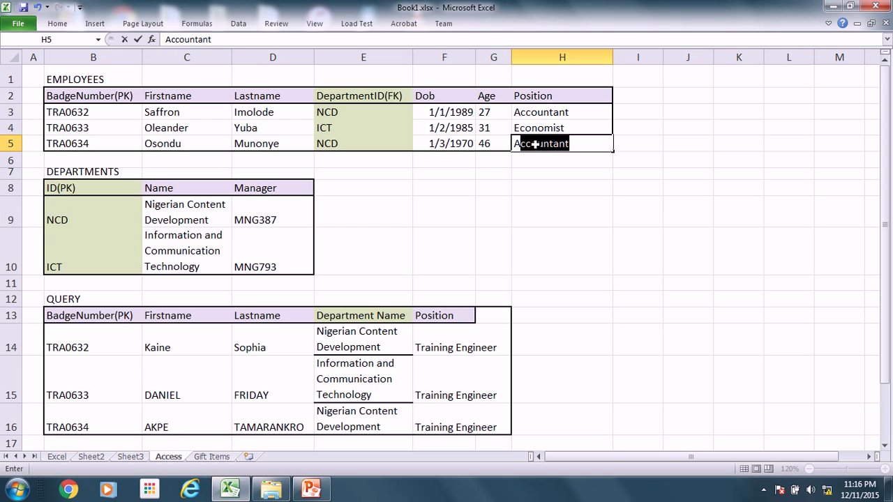
key("BackSpace")
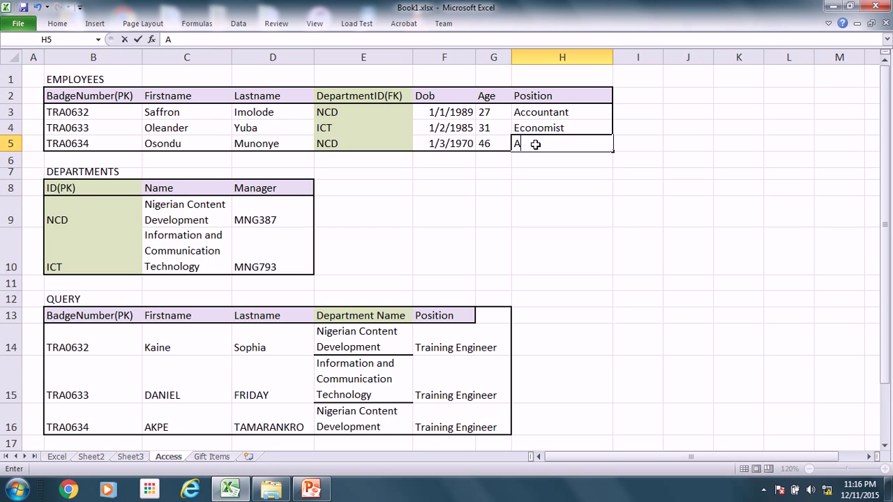
type("gricultureist")
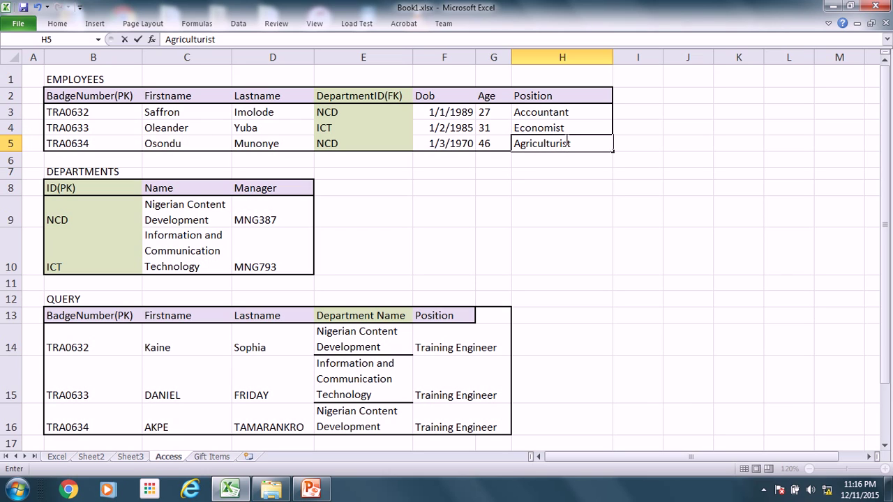
Step: Copy the three Position values from the EMPLOYEES table into the Position column of the QUERY table, cells F14 to F16
left_click_drag(548, 112, 552, 148)
right_click(556, 148)
left_click(586, 169)
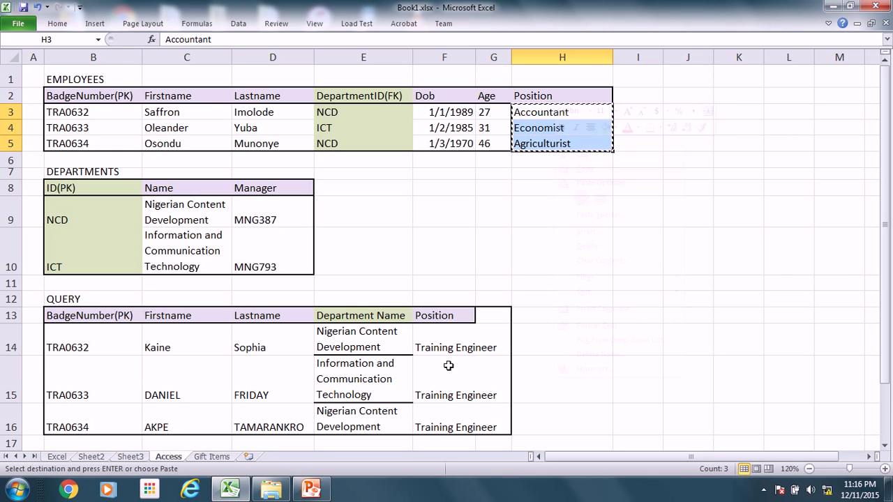
left_click_drag(451, 339, 448, 421)
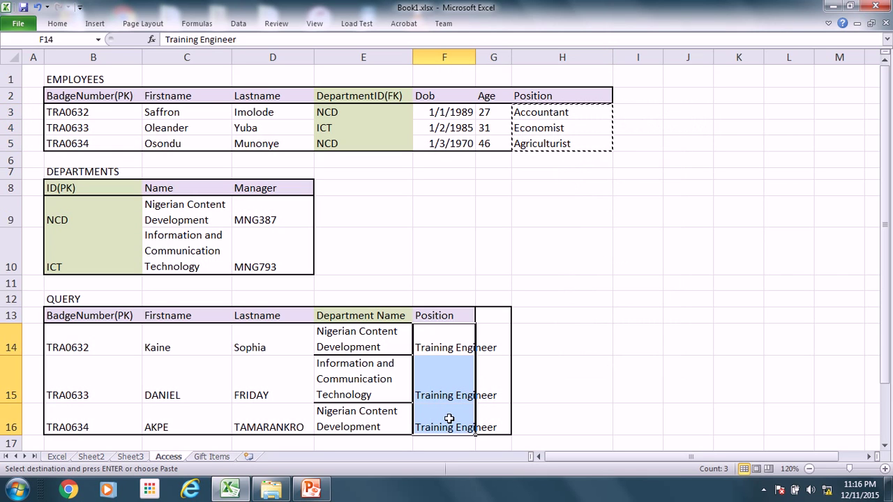
key("Return")
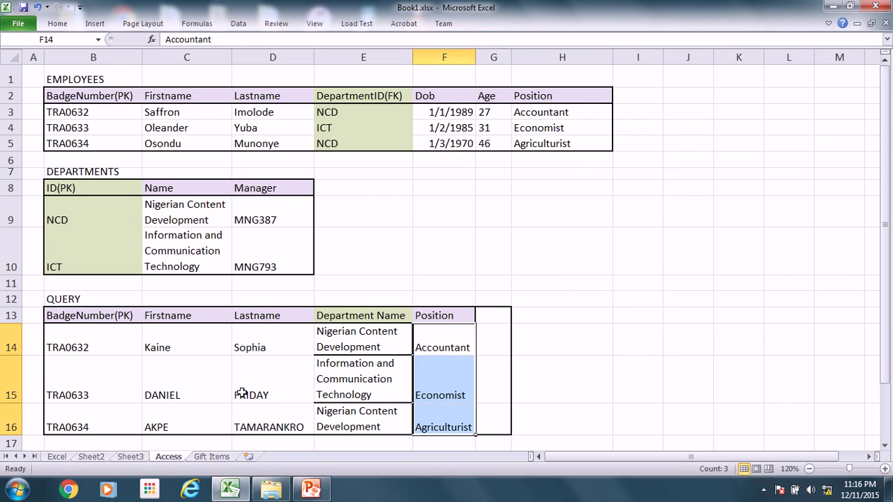
Step: Try to start Microsoft Access 2010 from the installed Microsoft Office programs
left_click(19, 494)
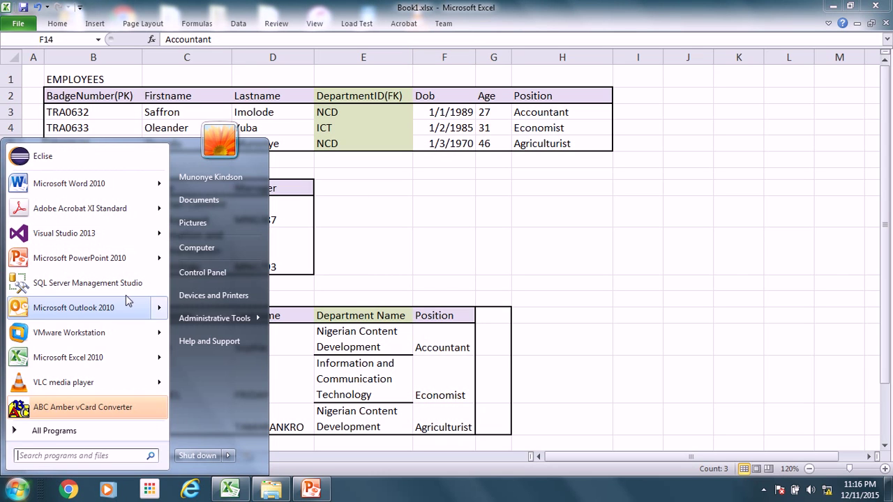
left_click(95, 431)
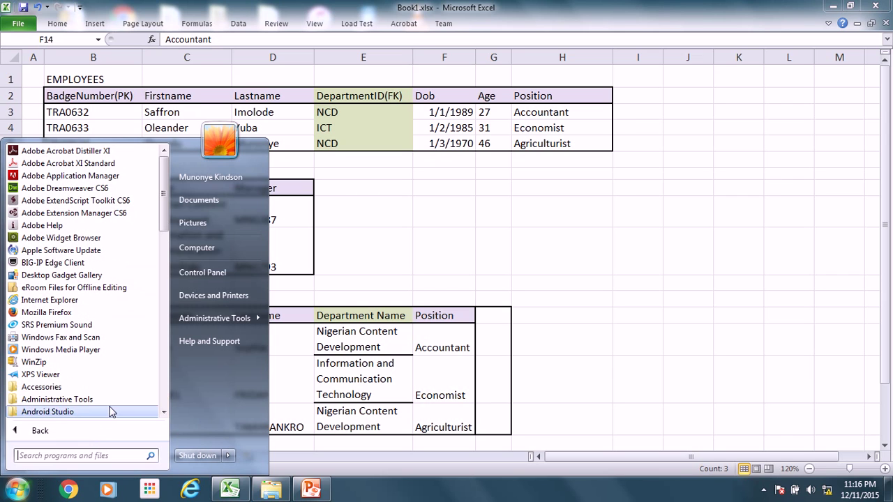
left_click(166, 399)
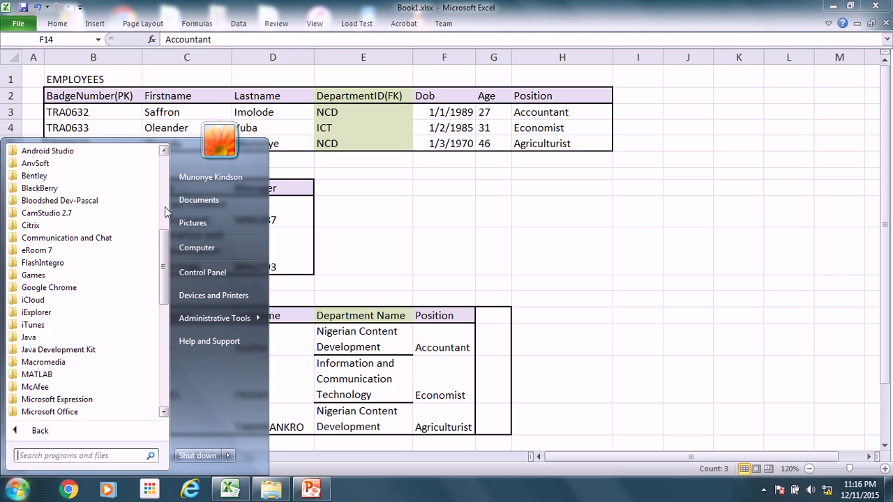
left_click_drag(165, 238, 166, 291)
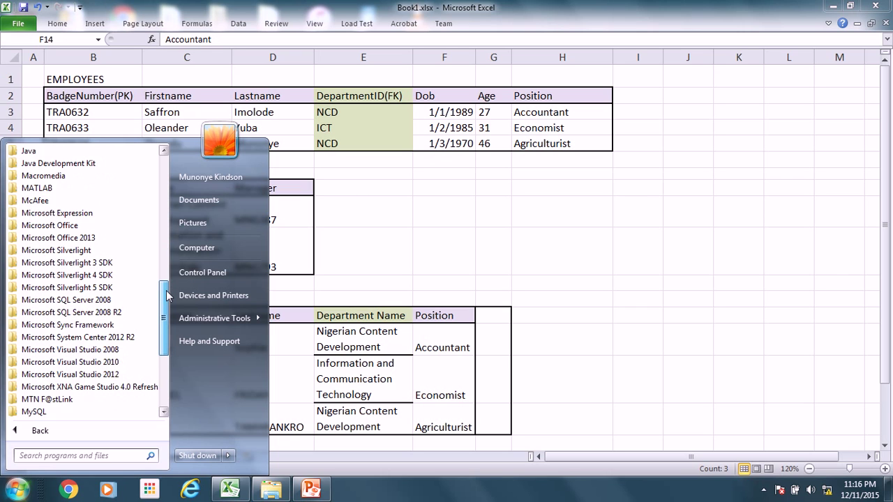
left_click(66, 226)
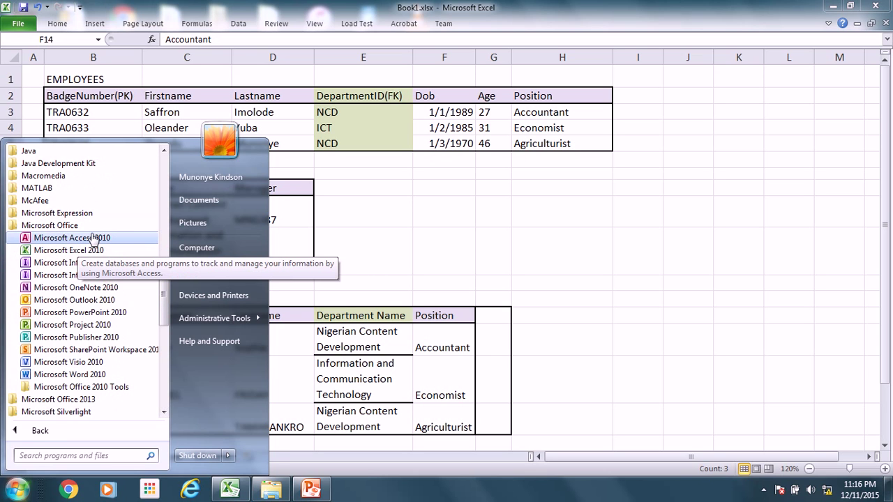
left_click(94, 238)
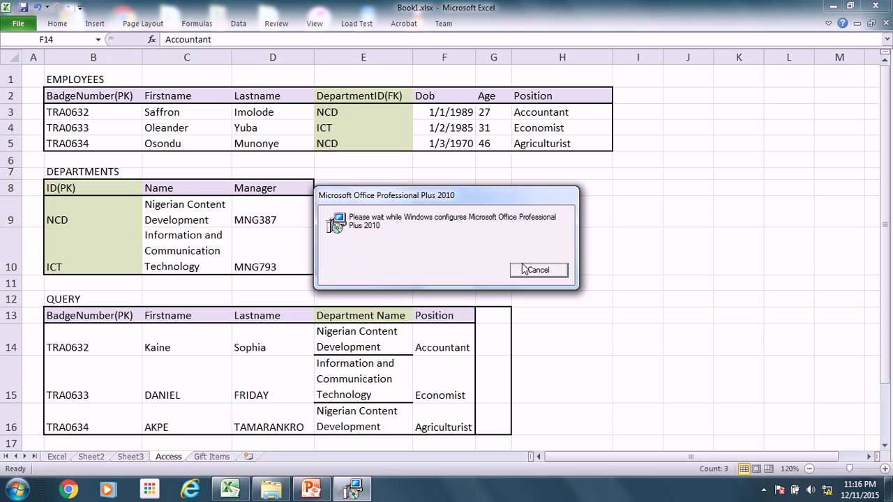
left_click(528, 271)
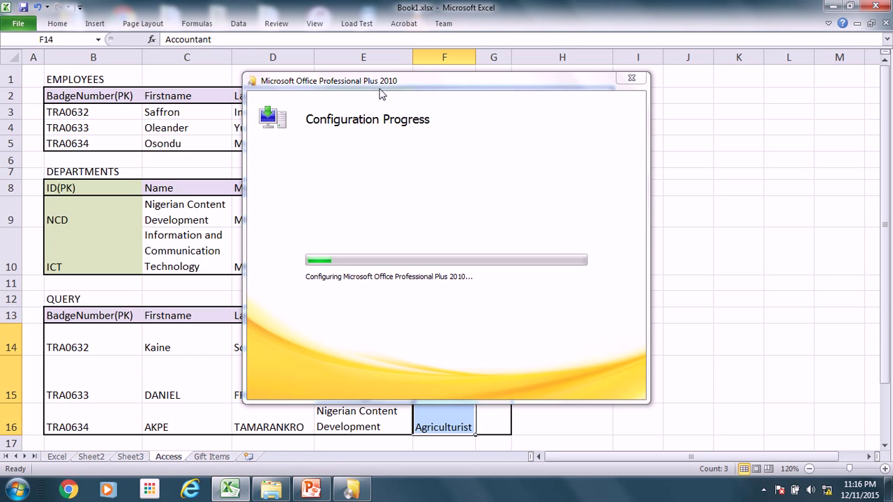
Step: Move the Office configuration window aside and examine the first employee's Age formula in G3 and the Dob cell F3 it refers to
left_click_drag(372, 88, 394, 88)
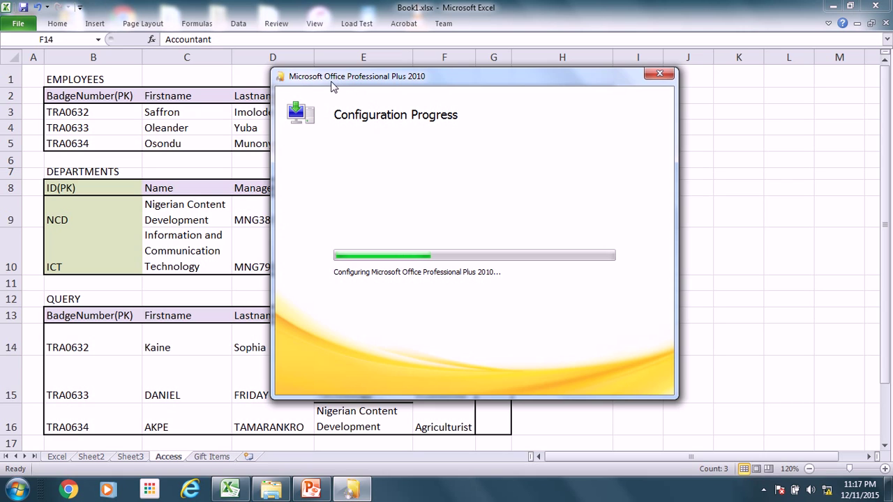
left_click_drag(333, 82, 588, 78)
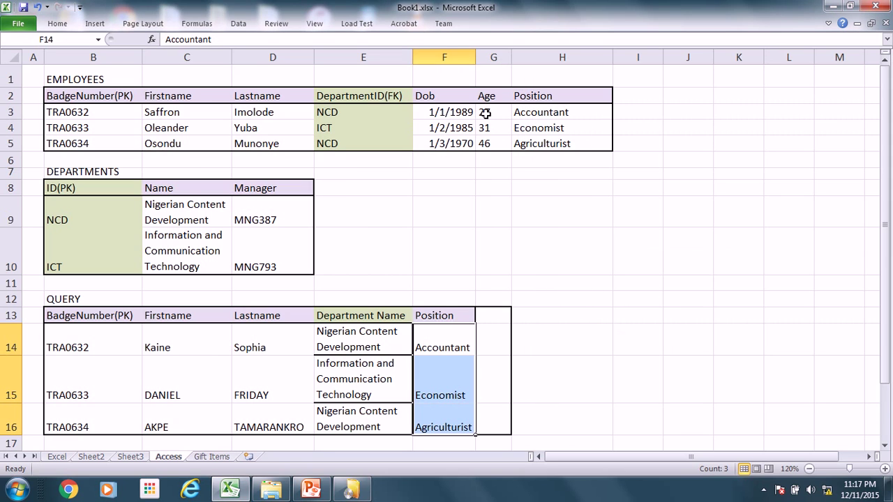
left_click(490, 111)
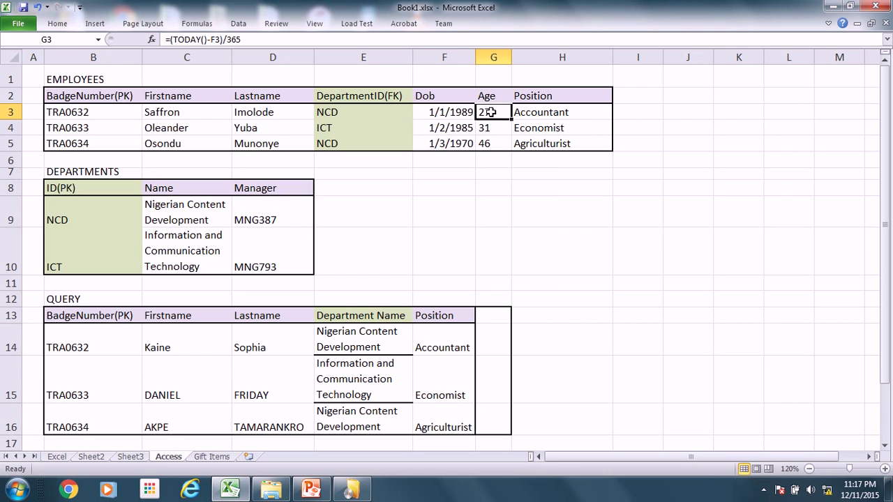
left_click(431, 115)
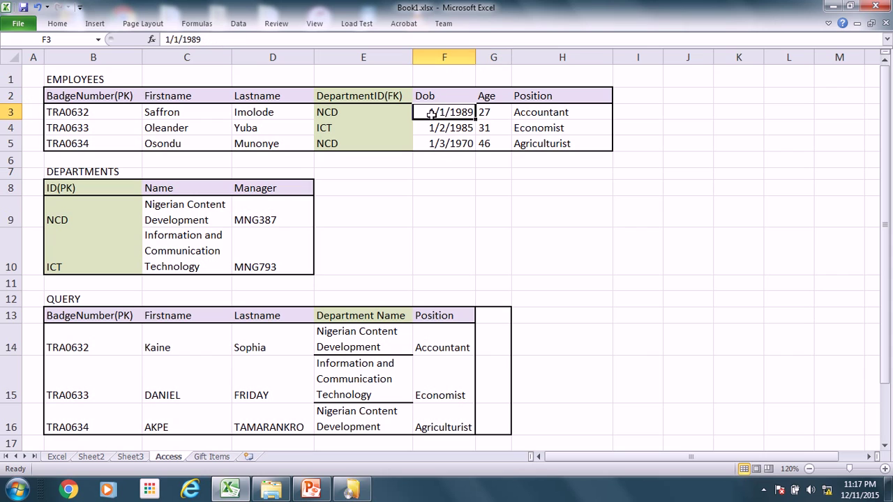
left_click(492, 114)
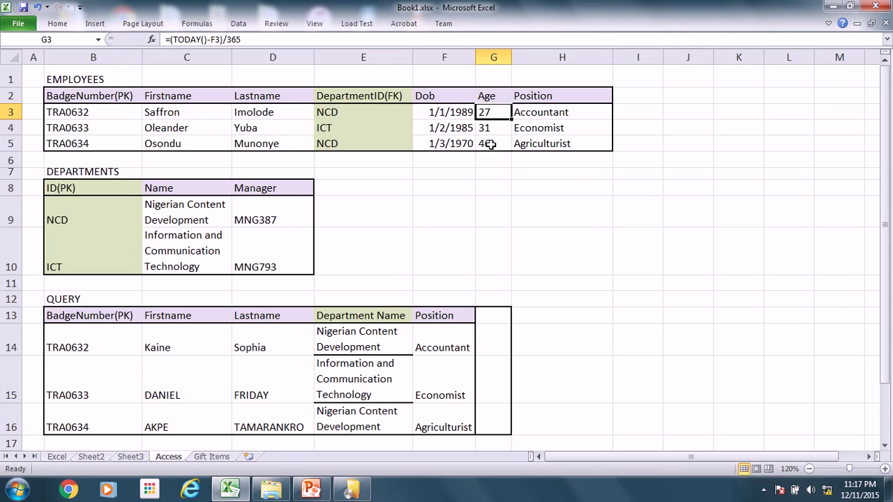
left_click(352, 490)
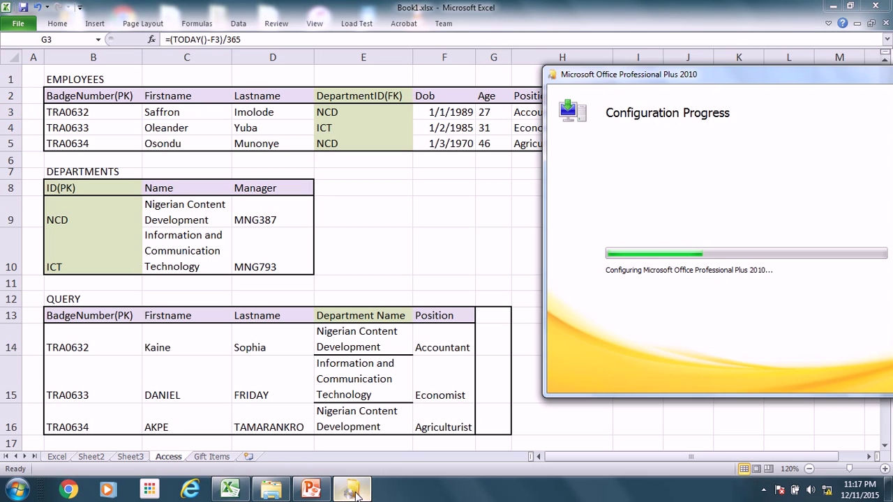
left_click_drag(684, 80, 462, 126)
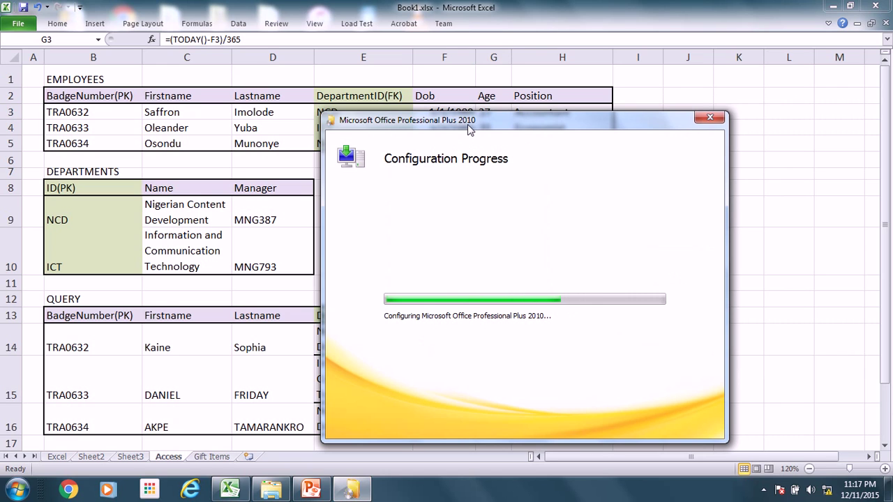
left_click_drag(474, 145, 544, 153)
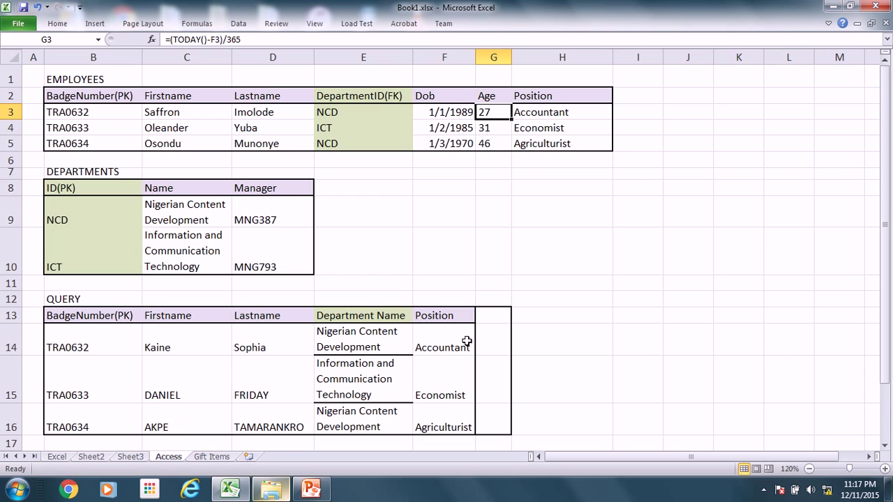
Step: Minimize the Excel workbook and start Microsoft Access 2010 from the Microsoft Office program group
left_click(830, 7)
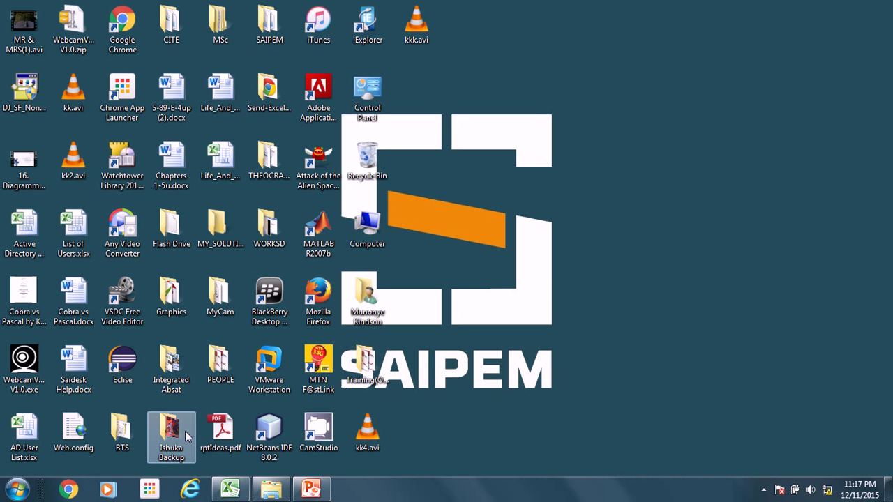
left_click(18, 488)
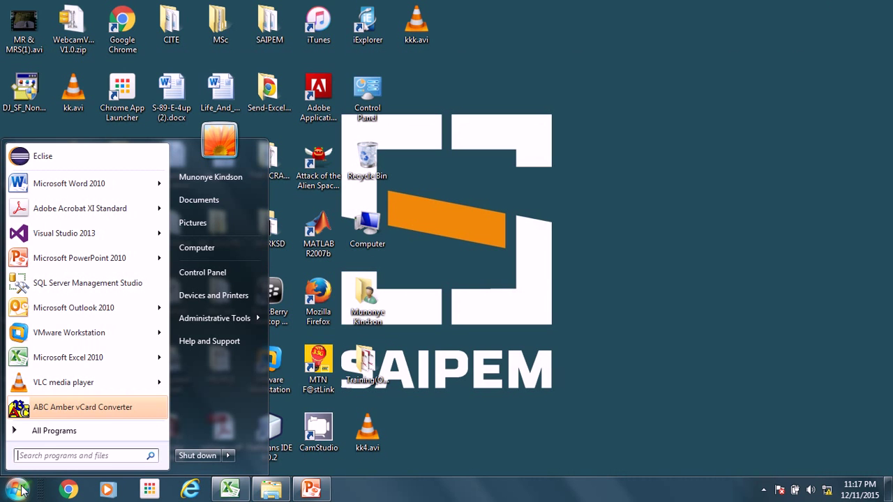
left_click(124, 431)
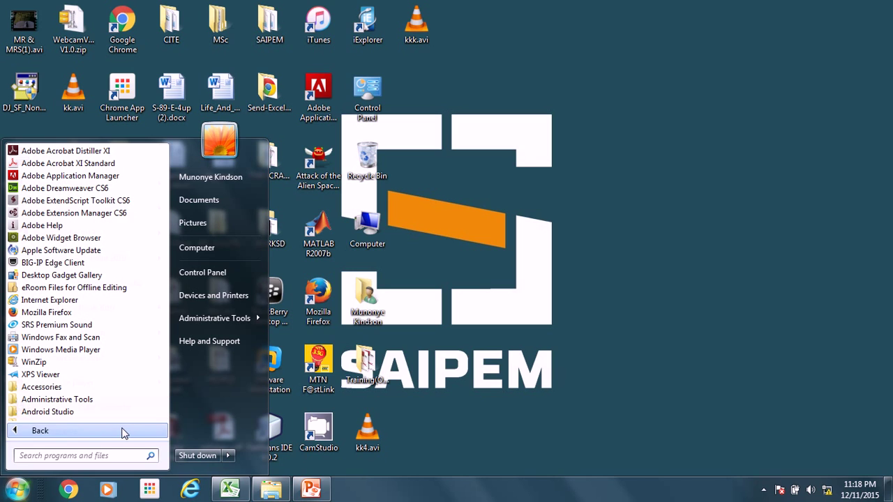
left_click(166, 318)
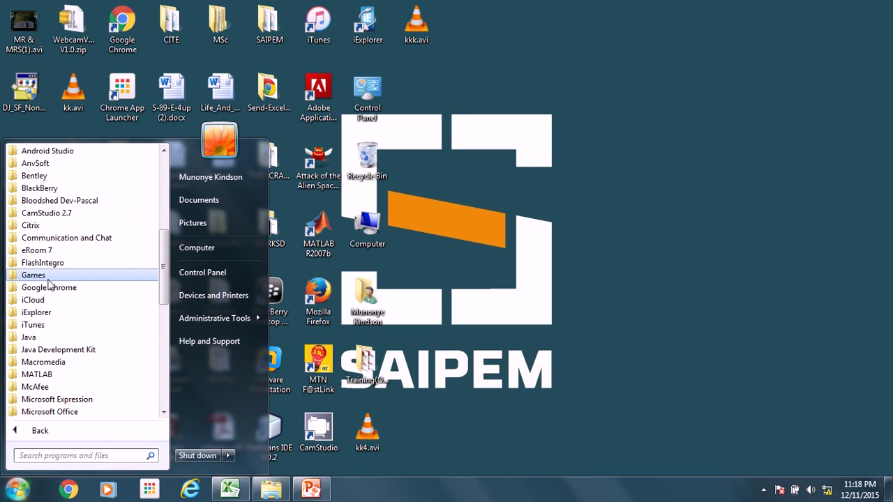
scroll(65, 313, "down", 3)
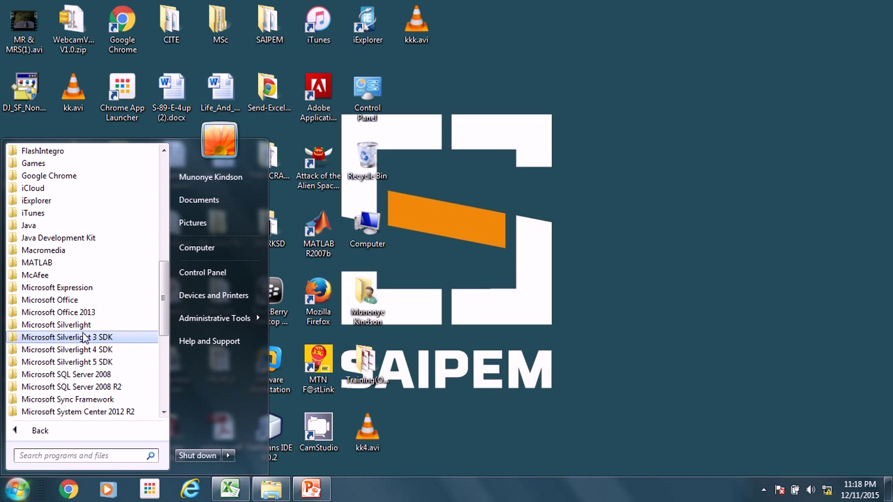
left_click(76, 314)
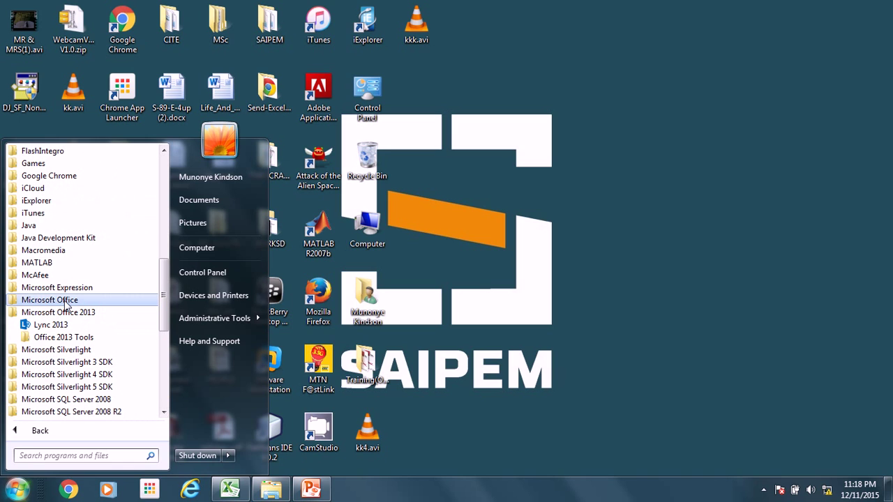
left_click(67, 300)
left_click(70, 263)
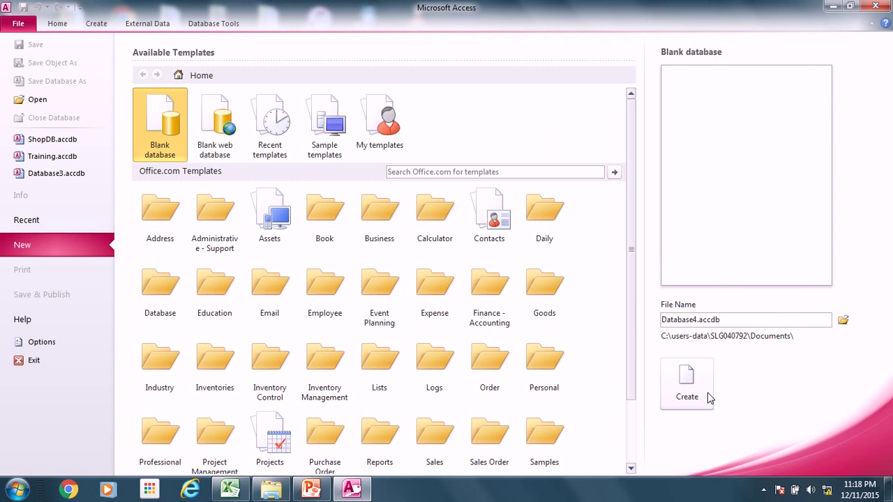
Step: Create a blank database with the file name RelationDB
double_click(704, 321)
left_click_drag(661, 320, 736, 324)
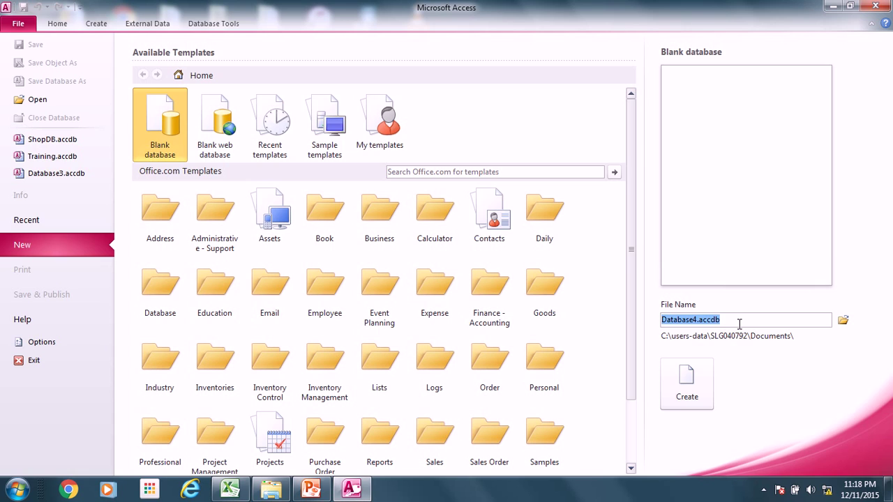
type("RelationDB")
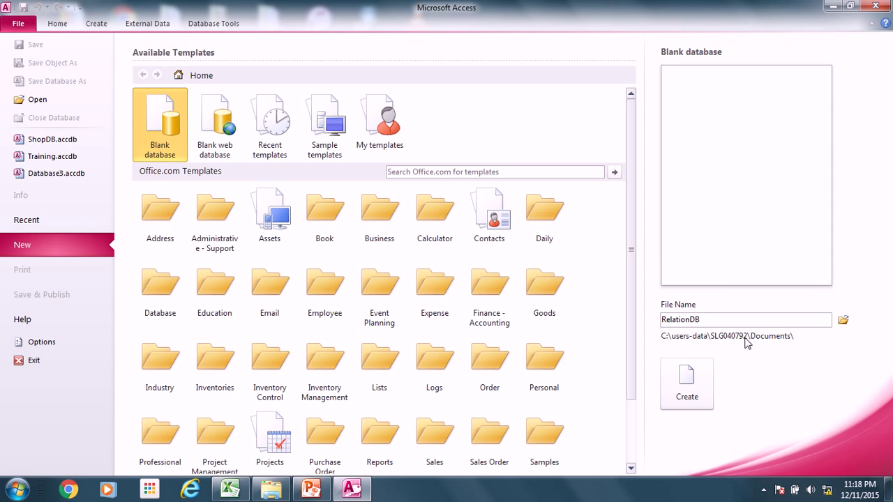
left_click(687, 389)
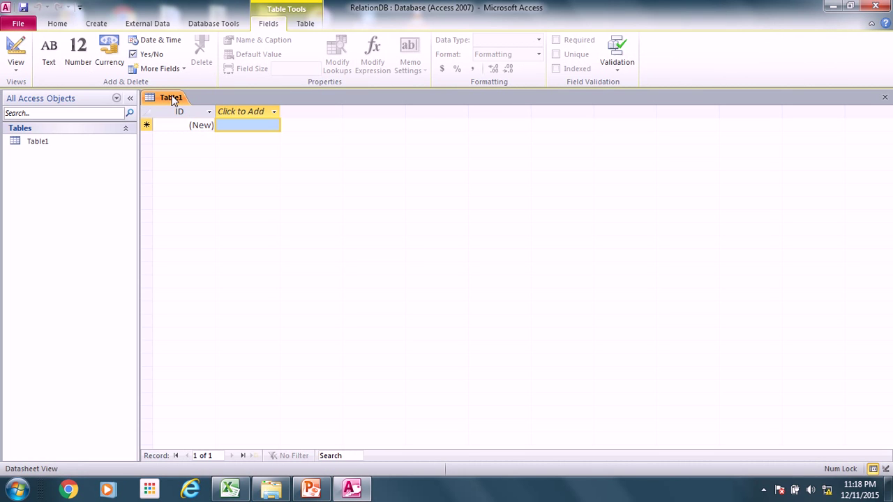
Step: Restore and resize the Excel and Access windows so RelationDB sits above the Book1.xlsx workbook with the EMPLOYEES data in view
left_click(230, 490)
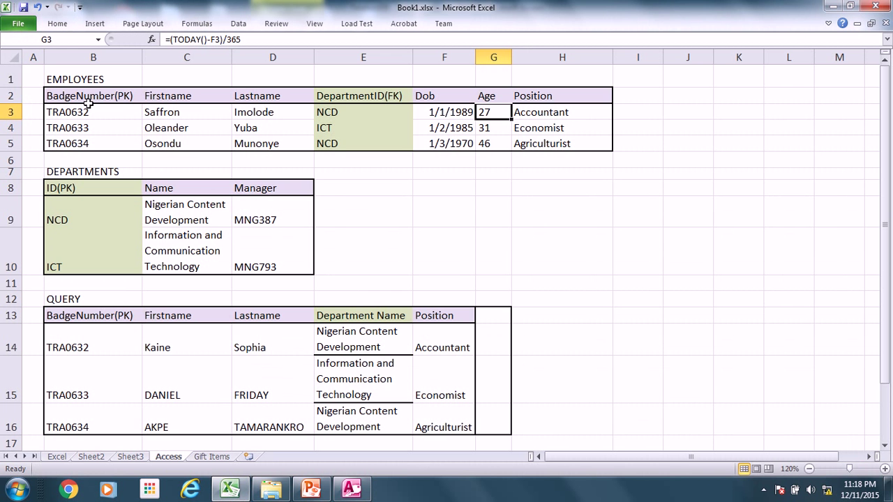
left_click(850, 6)
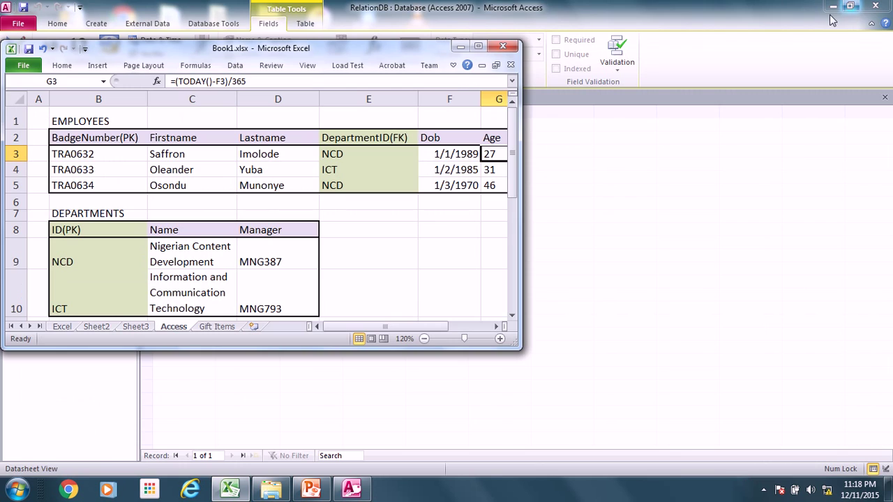
left_click_drag(521, 101, 730, 88)
left_click_drag(590, 65, 687, 167)
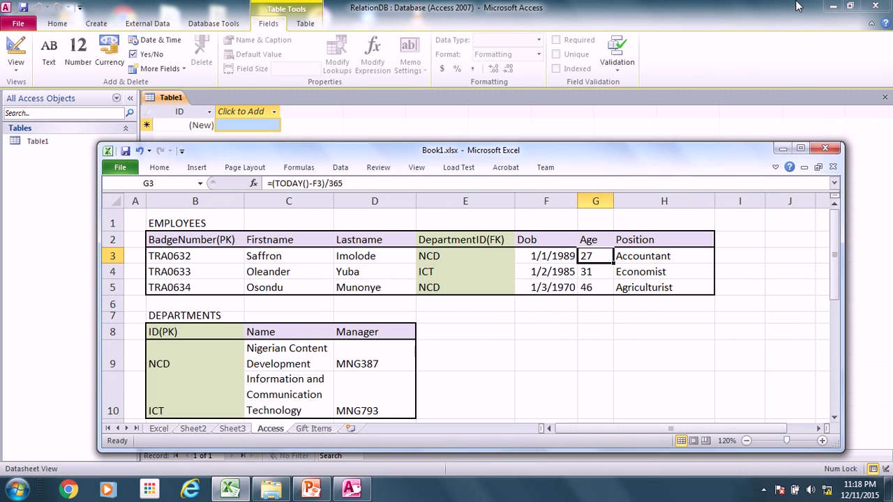
left_click(850, 6)
left_click_drag(432, 120, 493, 20)
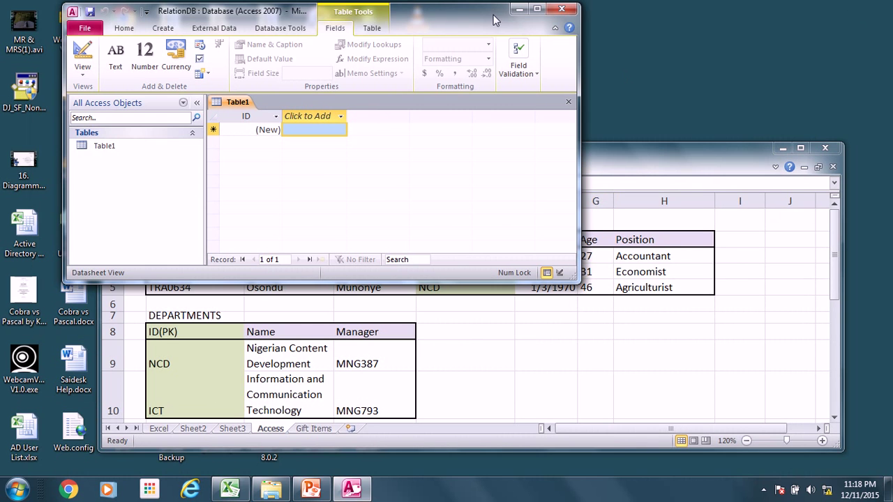
left_click_drag(665, 148, 611, 309)
left_click_drag(738, 138, 831, 138)
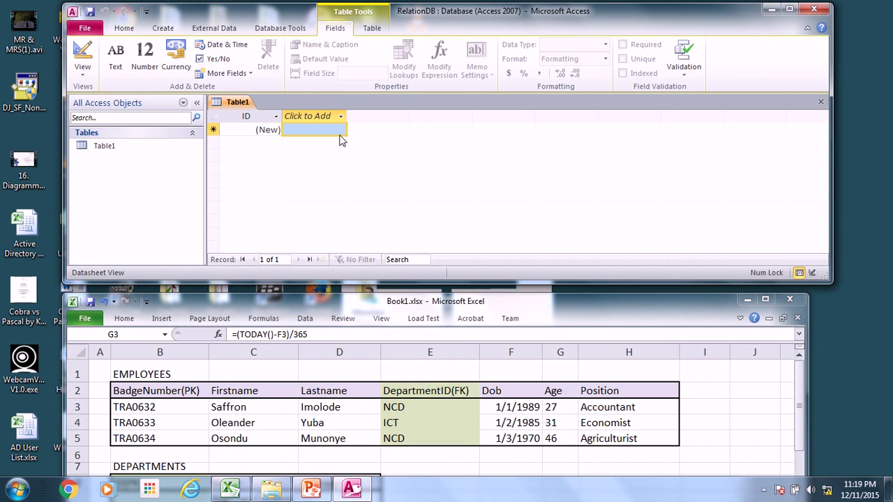
Step: Save the new Table1 under the table name tblEmployees
right_click(236, 106)
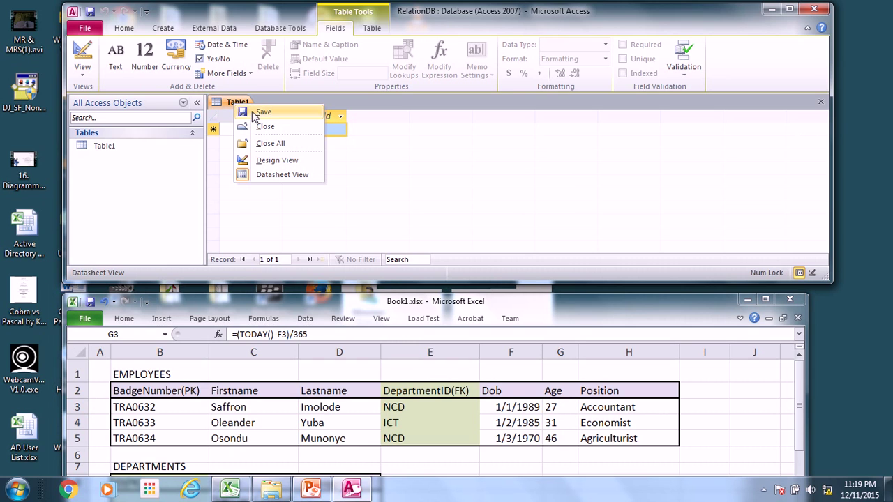
left_click(257, 112)
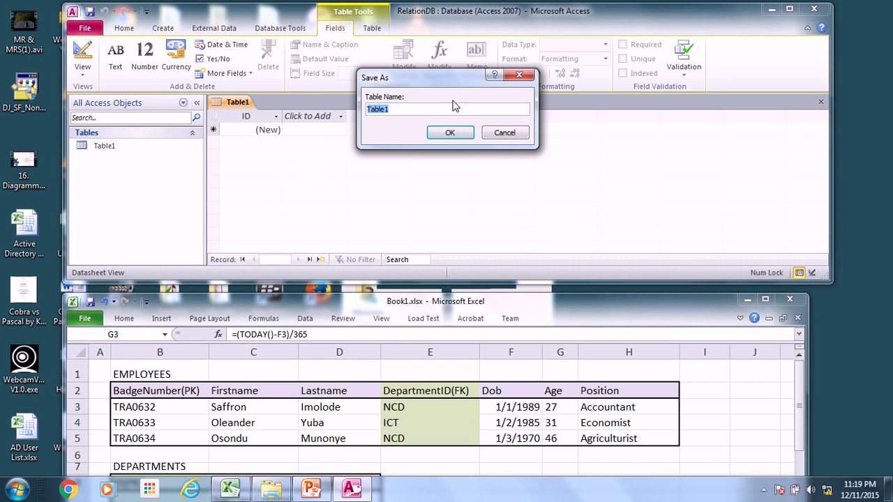
type("tblEmployeer]s")
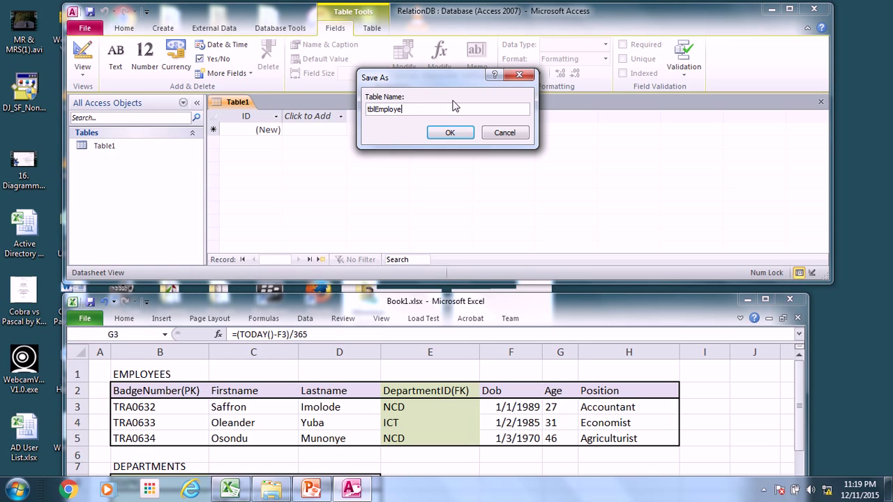
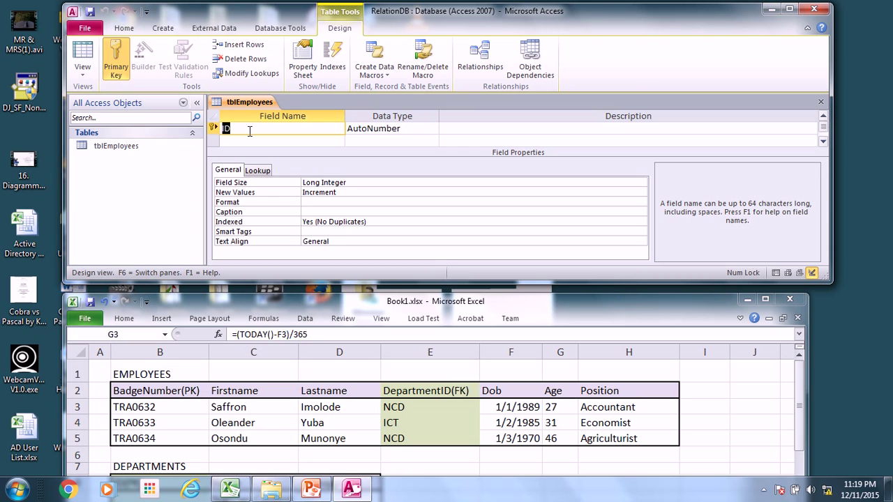
Step: In the design of tblEmployees, rename the primary key field ID to BadgeNumber and set its data type to Text
type("BAd")
key("BackSpace")
key("BackSpace")
type("ad")
key("BackSpace")
type("dgeNUmber")
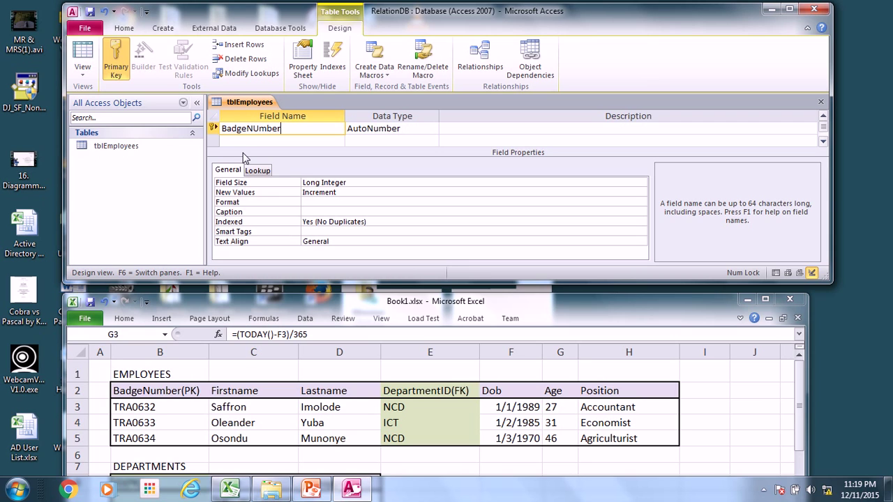
key("BackSpace")
key("BackSpace")
key("BackSpace")
key("BackSpace")
type("ubmer")
key("BackSpace")
key("BackSpace")
key("BackSpace")
type("umber")
key("Tab")
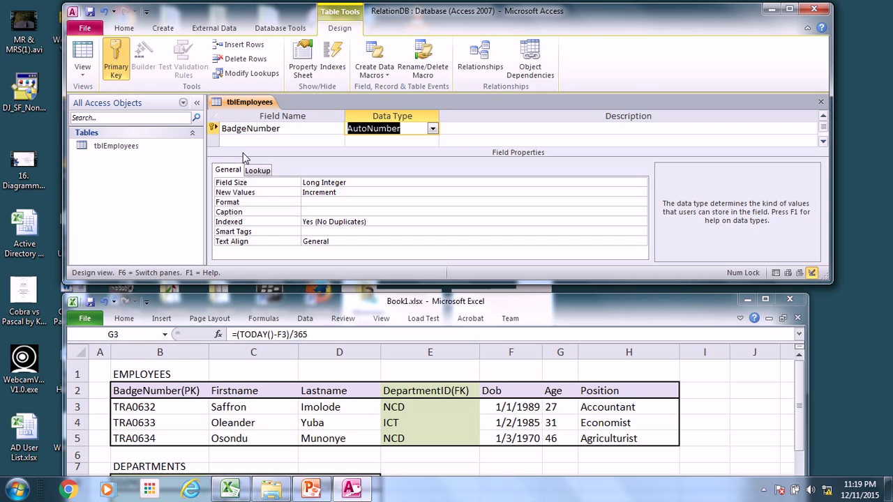
type("tes")
type("xt")
key("Down")
key("Left")
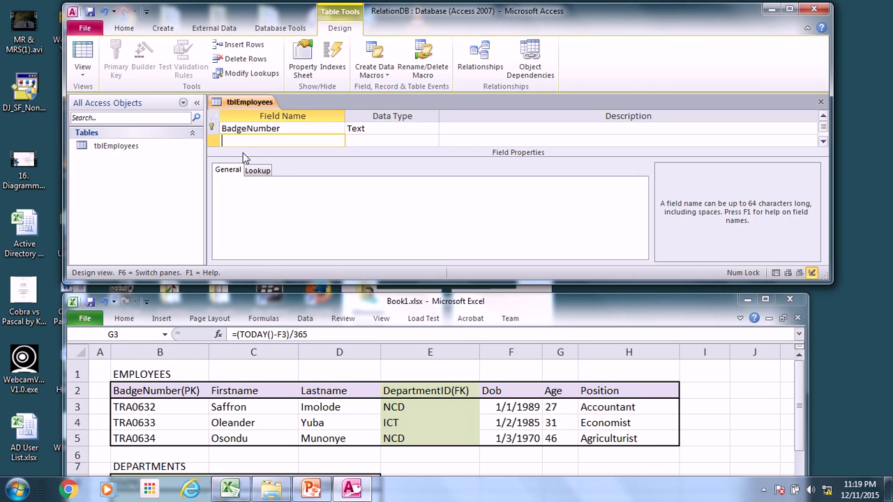
Step: Add the fields Firstname and Lastname to tblEmployees, both with data type Text
type("Firstname")
key("Tab")
type("te")
key("Down")
key("Left")
type("Lastname")
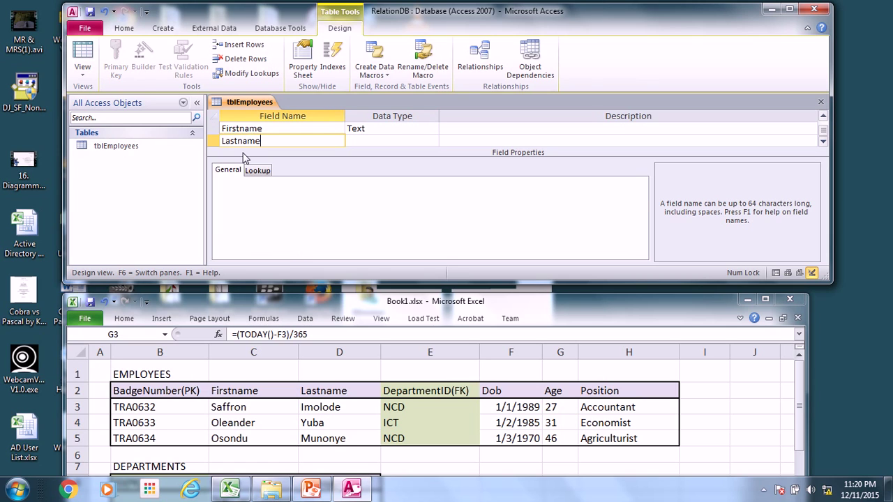
key("Tab")
type("tex")
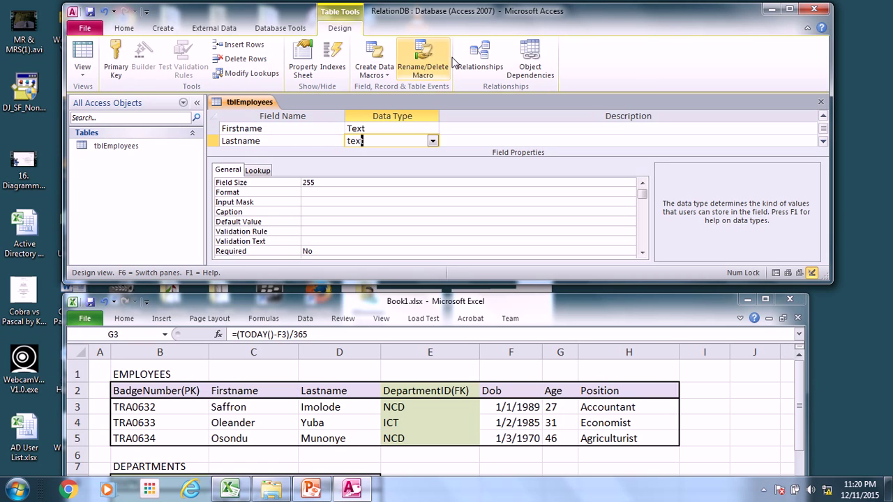
Step: Maximize the Access window, check the EMPLOYEES column headings in Excel, and return to the empty field row below Lastname
left_click(791, 10)
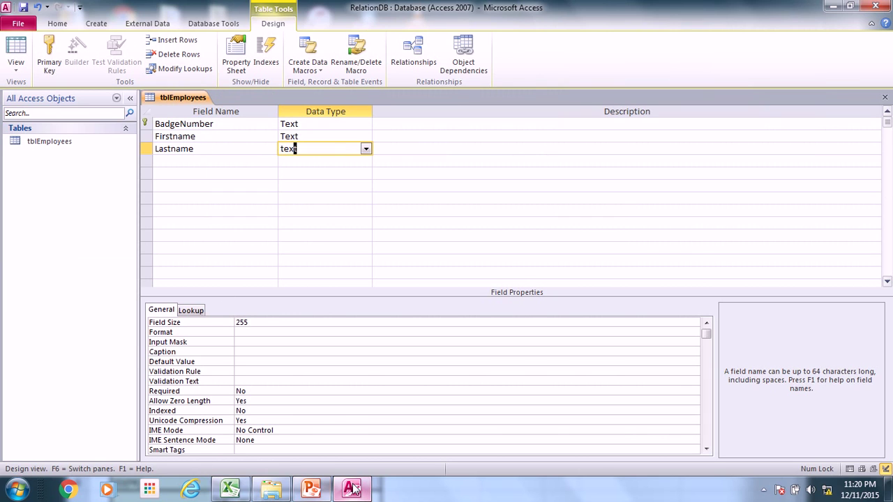
left_click(230, 489)
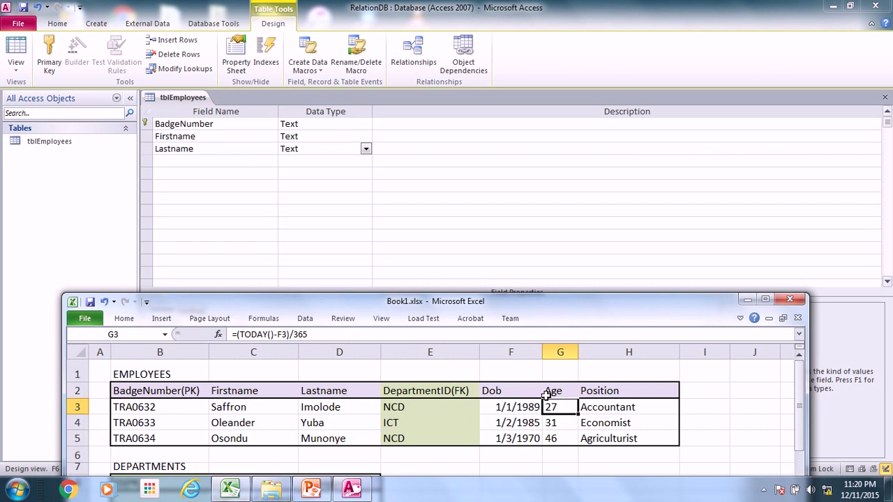
left_click(254, 164)
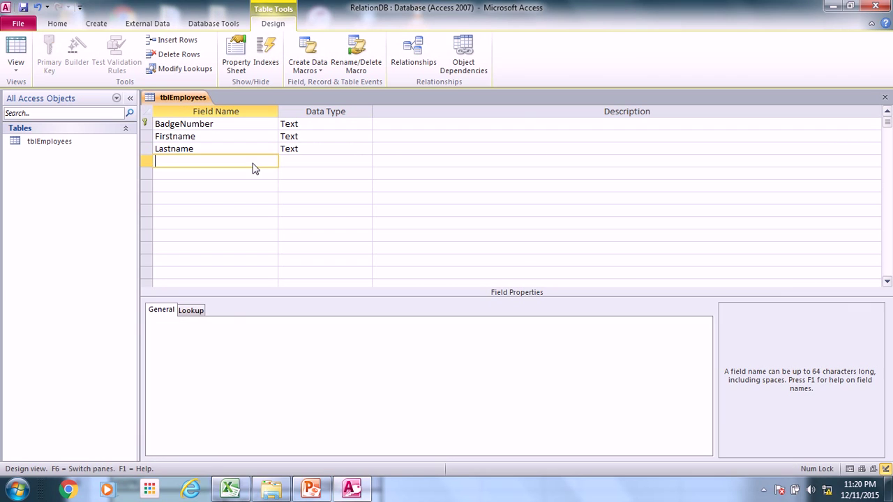
Step: Add a DepartmentID field with data type Text below Lastname in tblEmployees
type("dep")
key("BackSpace")
key("BackSpace")
key("BackSpace")
type("Deaprt")
key("BackSpace")
key("BackSpace")
key("BackSpace")
type("partmentID")
key("Tab")
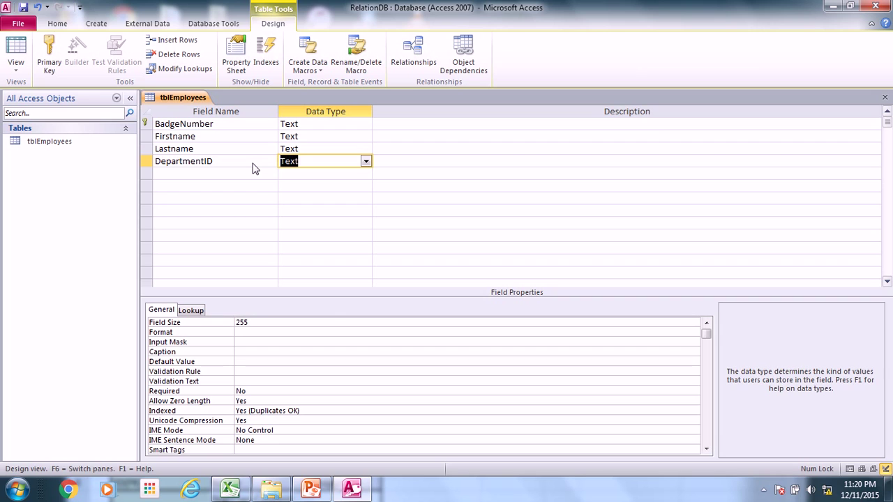
key("Tab")
key("Tab")
Step: Add a DOB field with data type Date/Time to tblEmployees
key("Caps_Lock")
type("DOB")
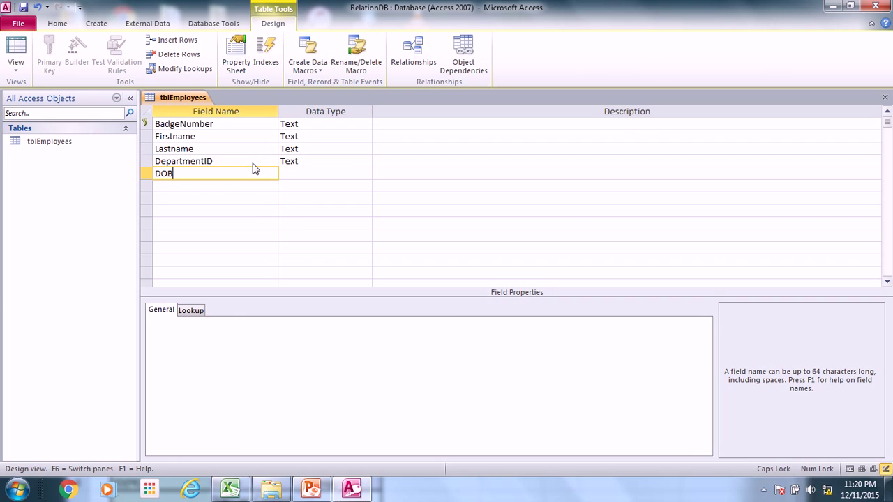
key("Tab")
type("D")
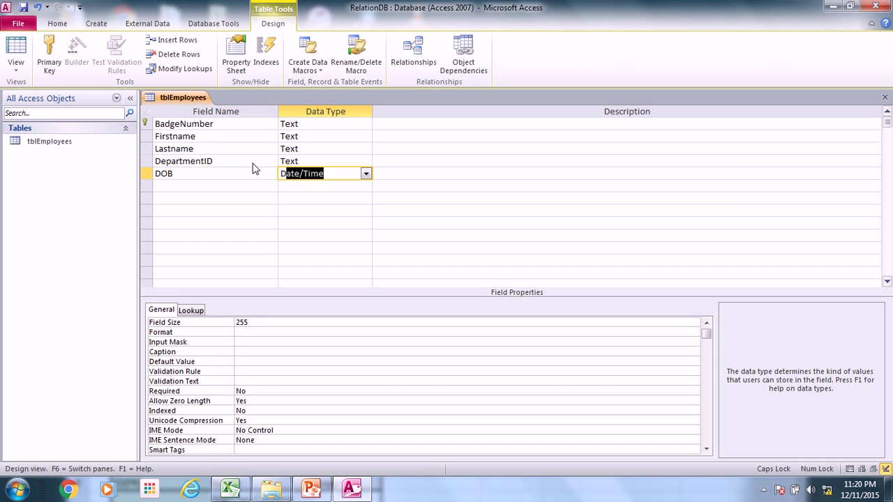
key("Tab")
key("Tab")
Step: Add an Age field with data type Number to tblEmployees
type("aGE")
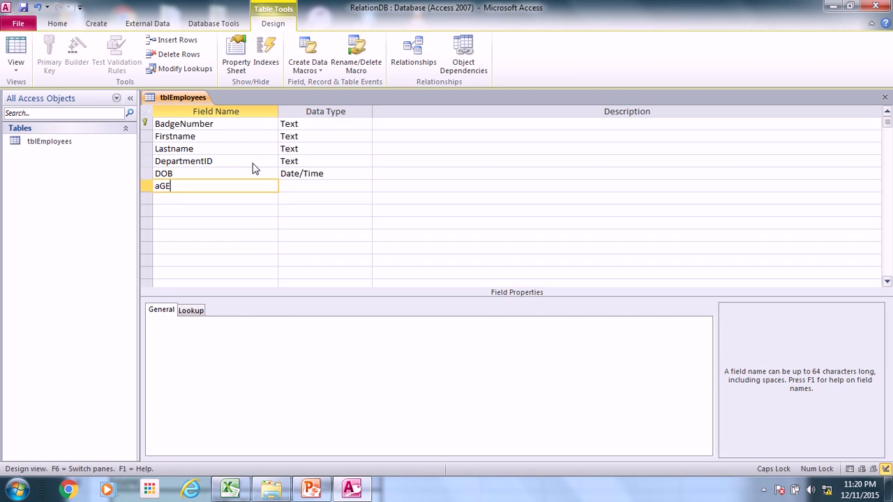
key("BackSpace")
key("Caps_Lock")
key("Tab")
type("n")
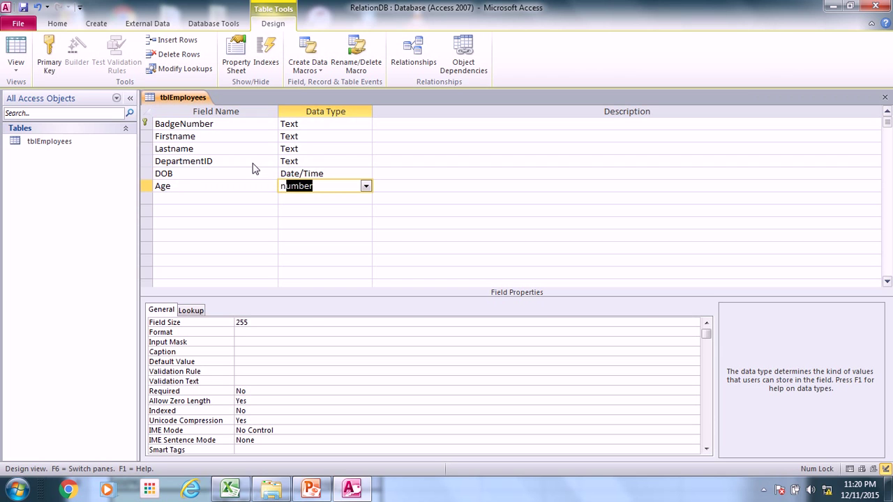
key("Down")
key("Left")
Step: Add a Position field with data type Text, and select the BadgeNumber primary key row
type("Po")
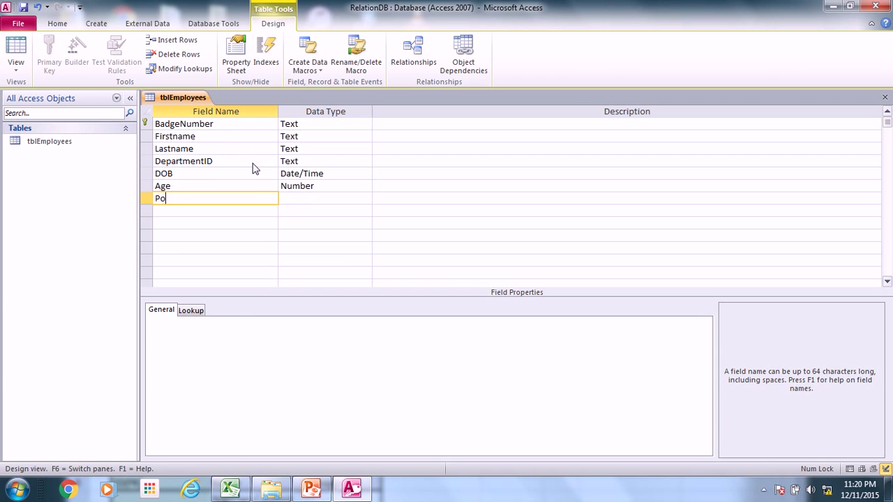
type("sition")
key("Down")
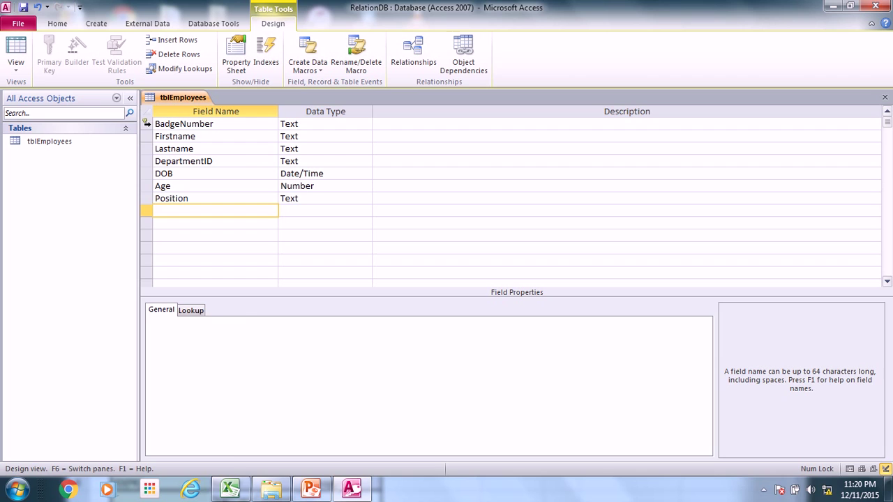
left_click(146, 123)
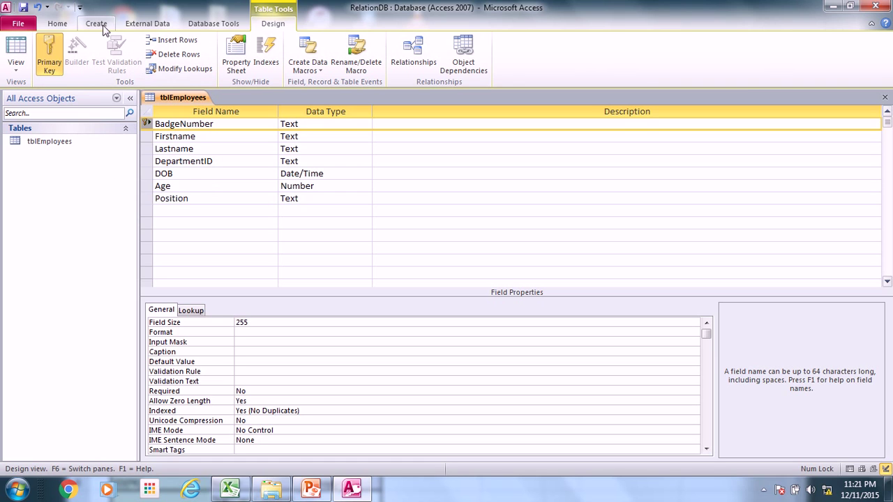
Step: Create a second table saved as tblDepartments and open it in Design View
left_click(102, 28)
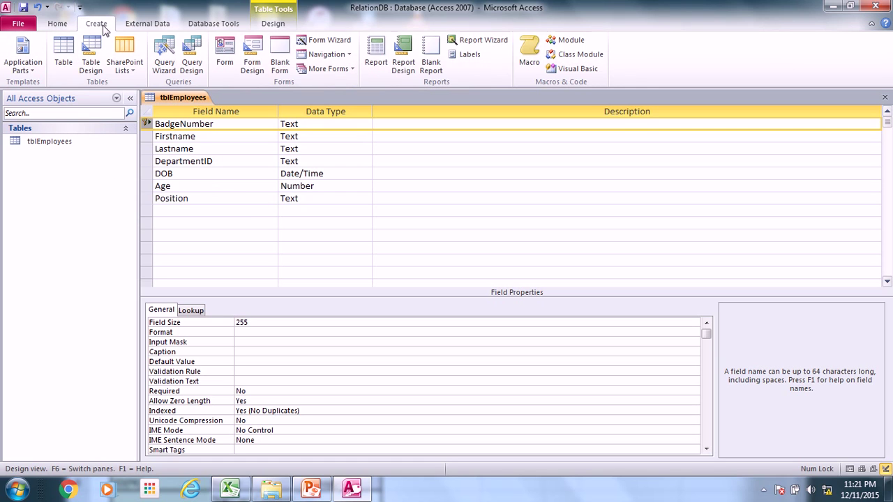
left_click(62, 57)
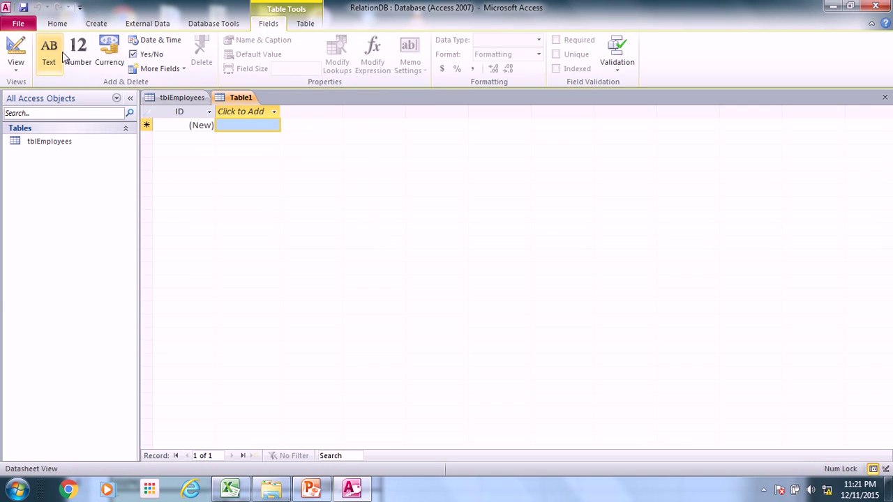
right_click(239, 99)
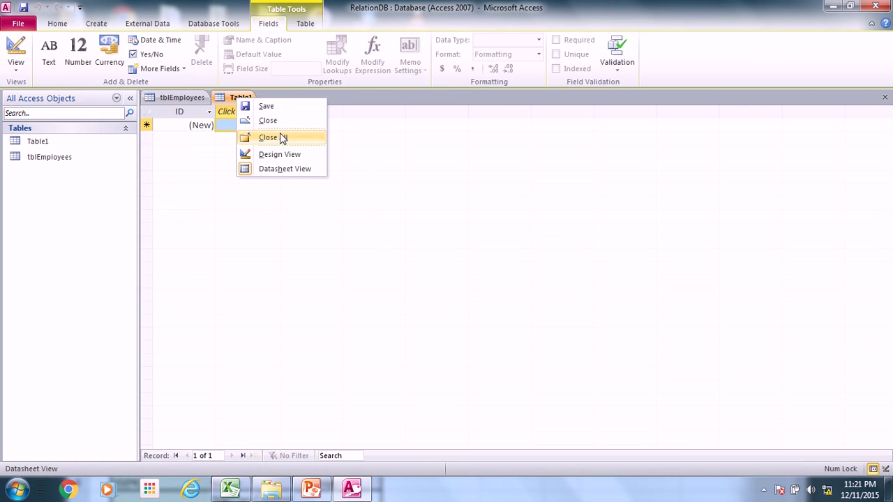
left_click(266, 109)
type("tblDepartments")
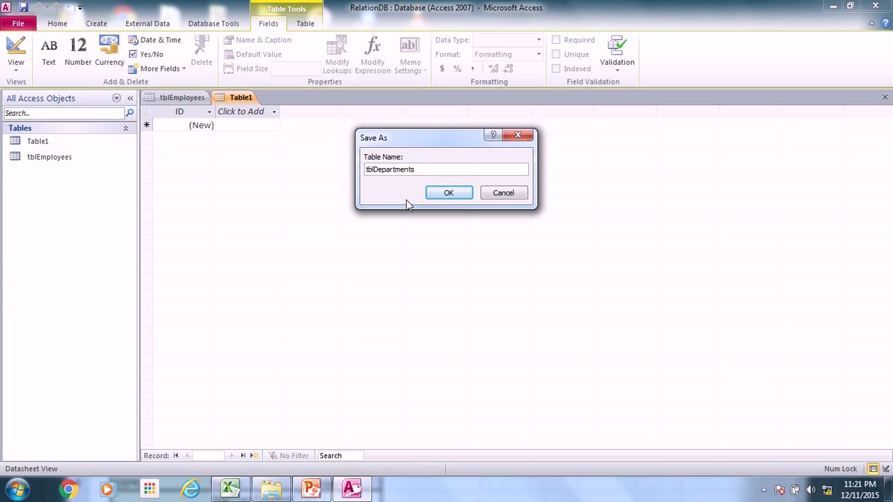
left_click(463, 195)
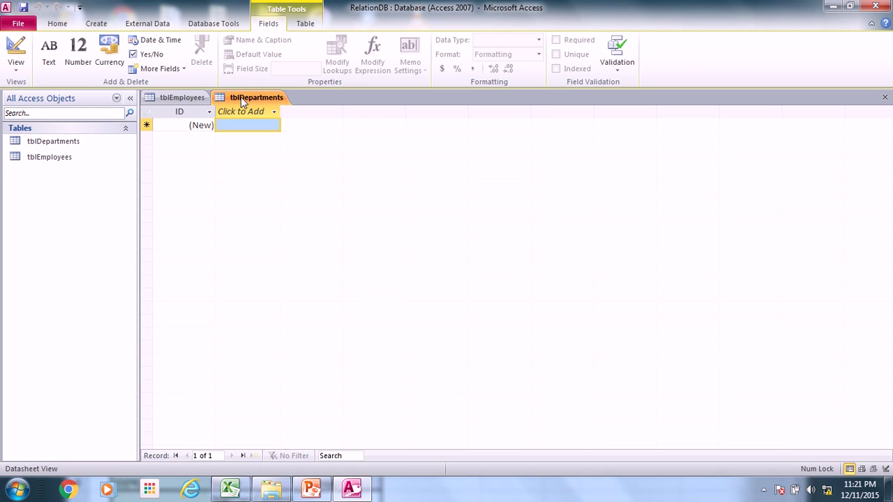
left_click(21, 73)
left_click(53, 175)
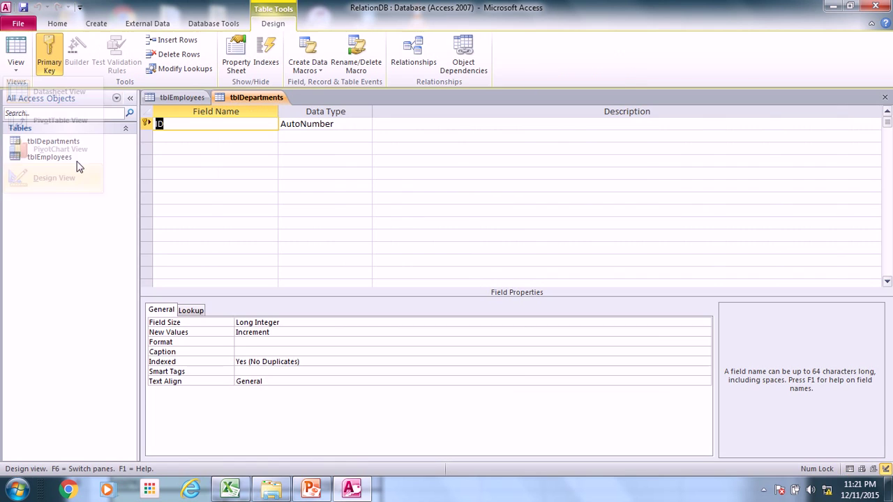
Step: In the Excel workbook, rename the DEPARTMENTS header Name to DepartmentName and widen column C to fit it
left_click(240, 493)
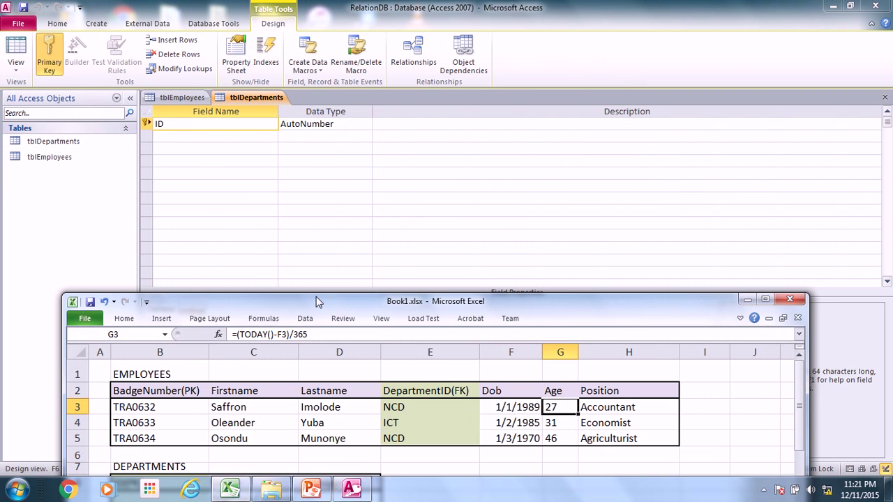
left_click_drag(316, 296, 328, 139)
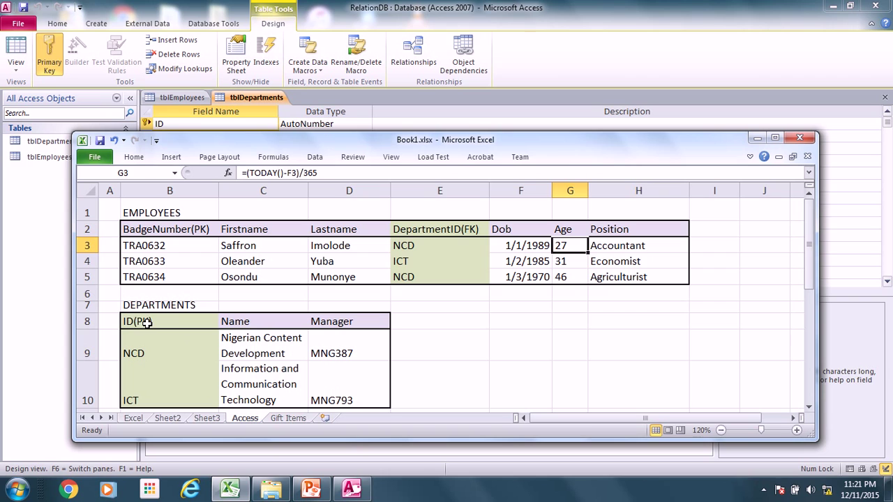
double_click(224, 321)
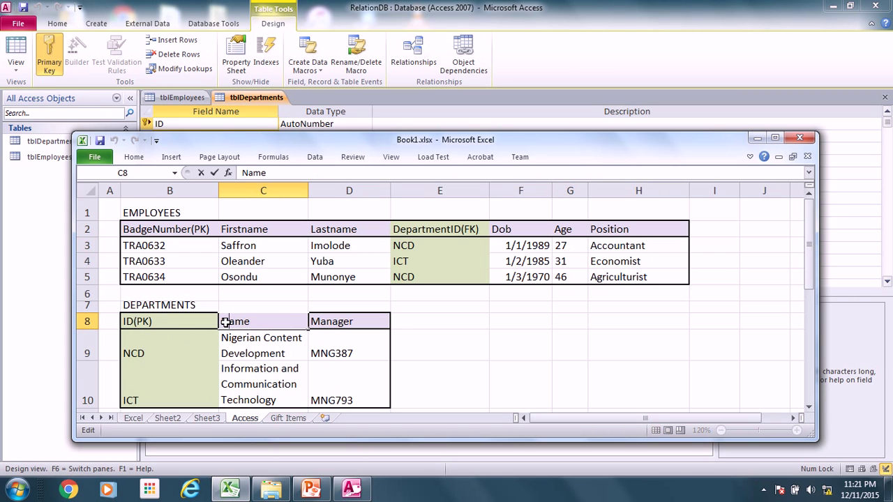
type("Depart")
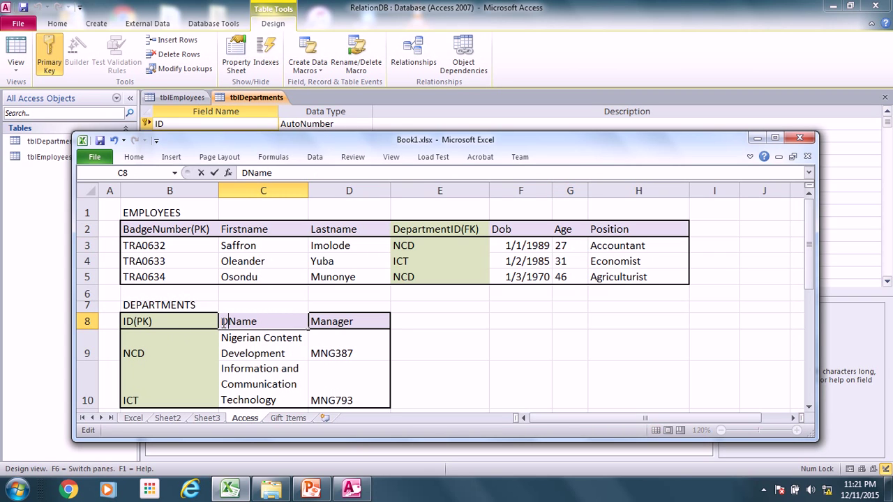
type("ment")
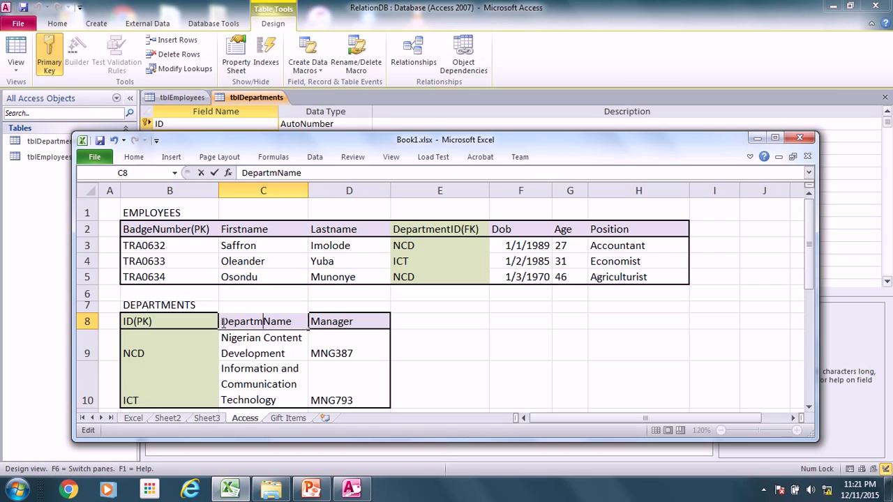
left_click(309, 195)
left_click_drag(310, 199, 327, 198)
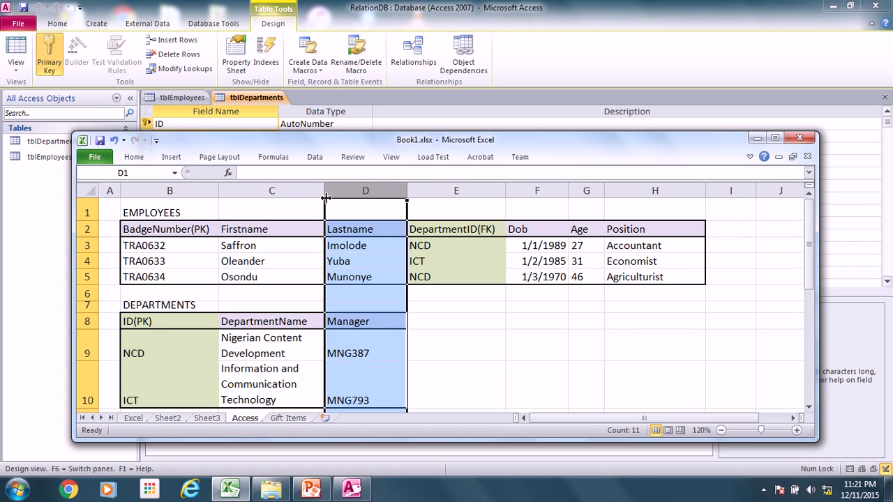
Step: Back in Access, add a DepartmentName field with data type Text below ID in tblDepartments
left_click(200, 125)
left_click(181, 137)
type("D")
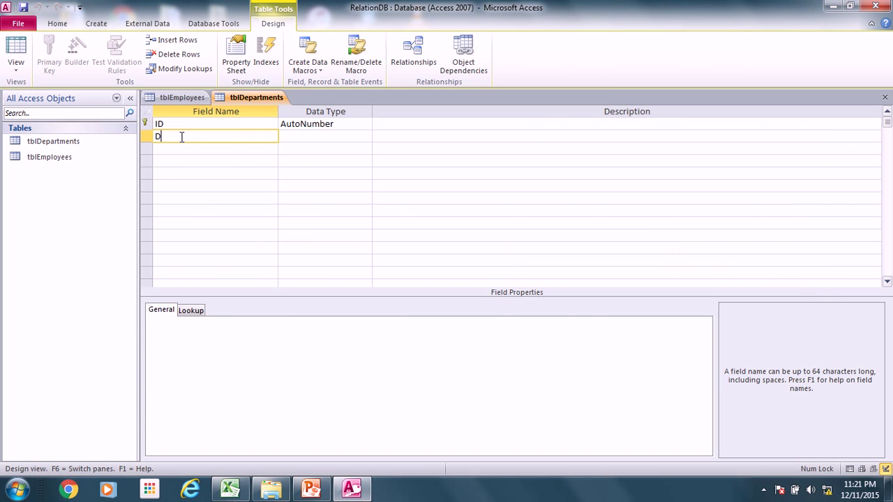
type("epartmentNam")
key("Tab")
key("Tab")
key("Tab")
Step: Add a Manager field with data type Text to tblDepartments and rename it HOD
type("M")
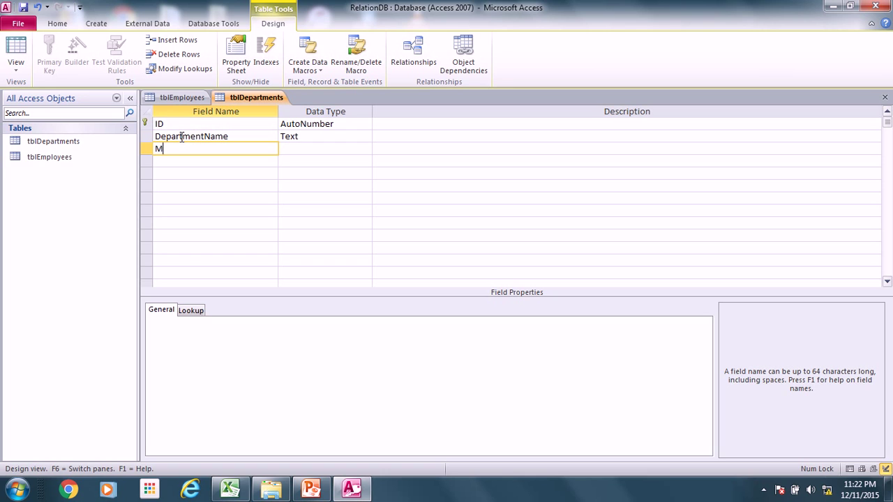
type("anager")
key("Tab")
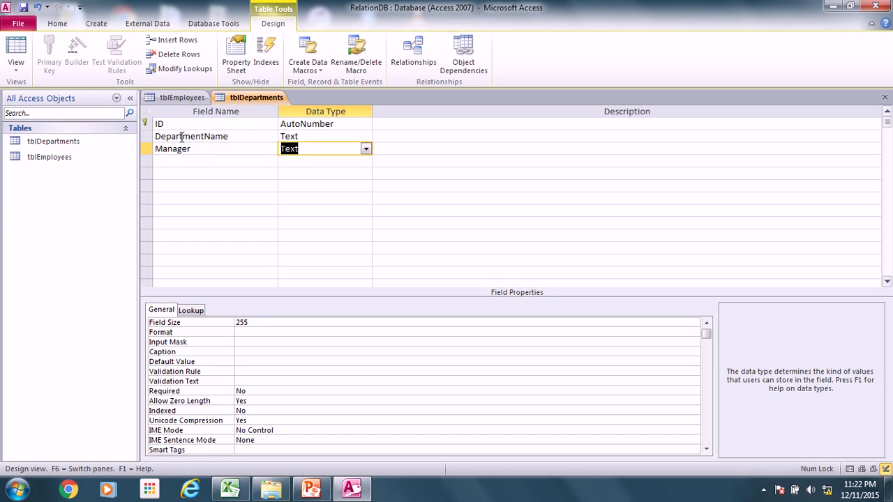
left_click(178, 148)
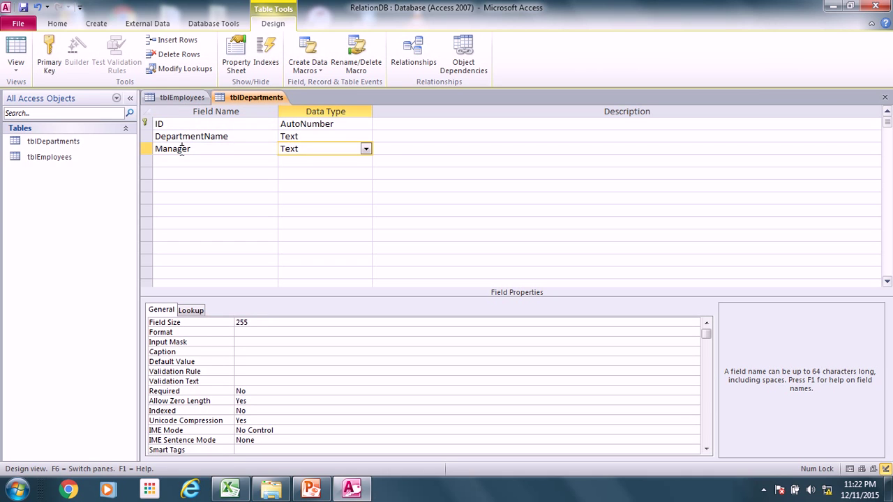
double_click(182, 150)
key("Caps_Lock")
type("HOD")
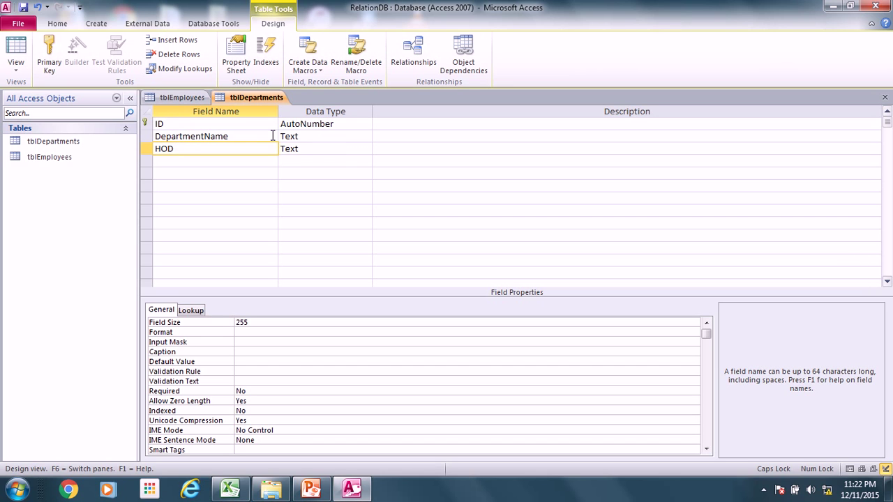
Step: Check the department IDs in the Excel sample and set the ID field's data type to Text
left_click(230, 488)
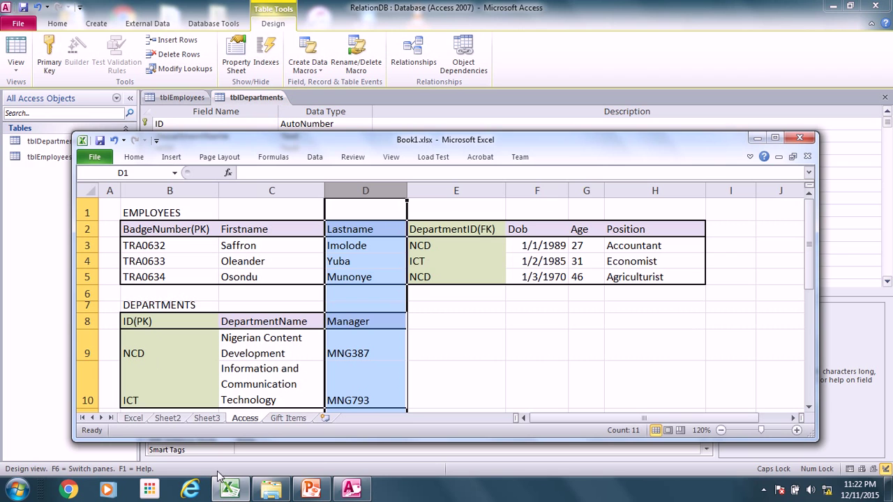
left_click(230, 489)
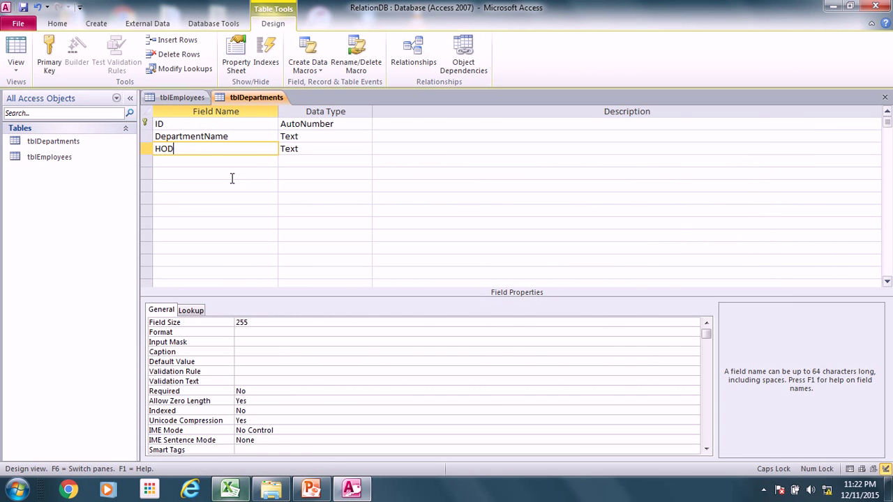
left_click(325, 127)
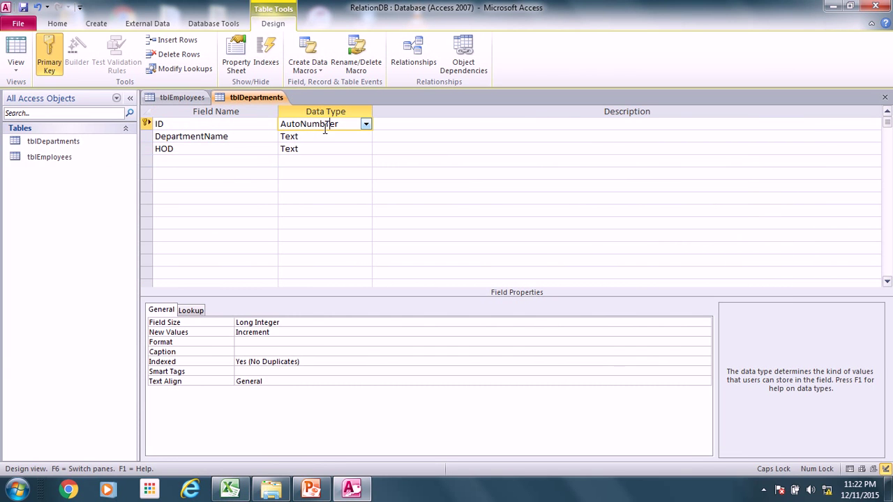
double_click(325, 129)
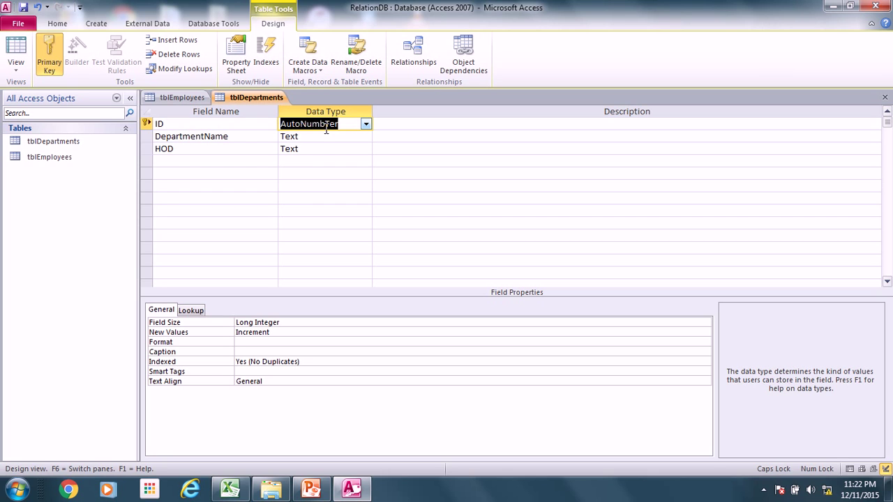
type("Text")
key("Tab")
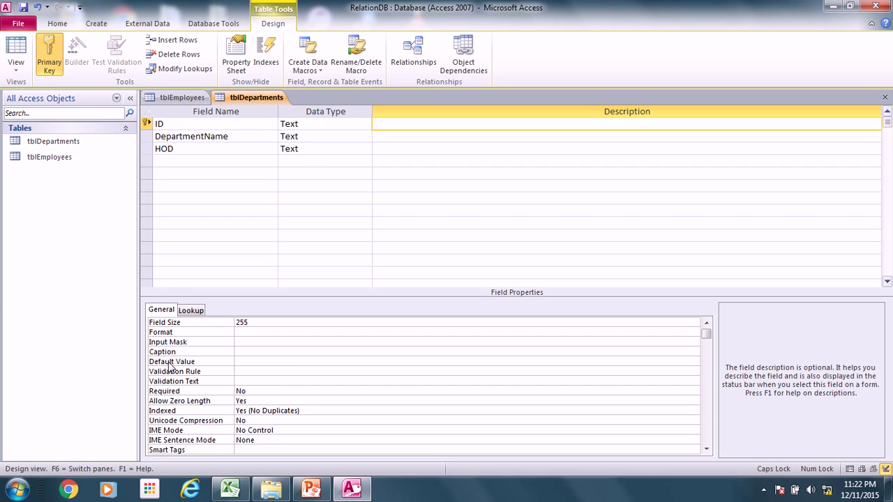
Step: Switch to the Excel workbook and copy the employee records in B3:H5, without the header row
left_click(230, 489)
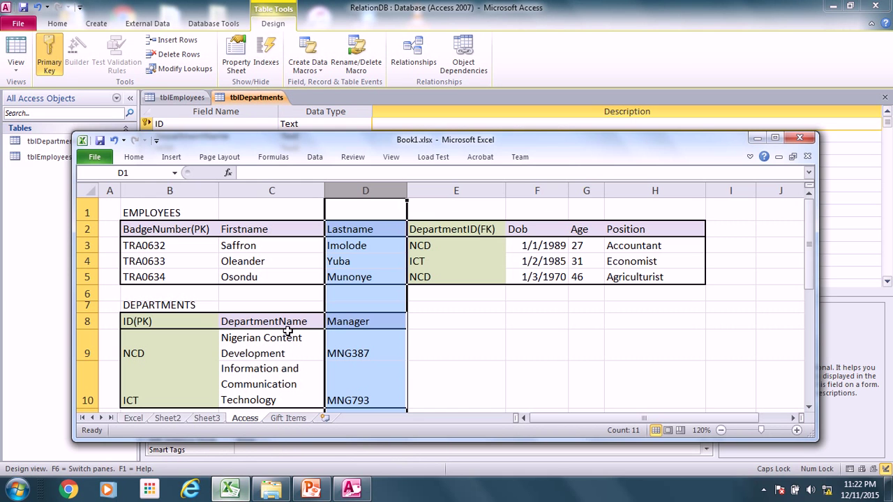
scroll(295, 324, "down", 3)
scroll(297, 319, "up", 3)
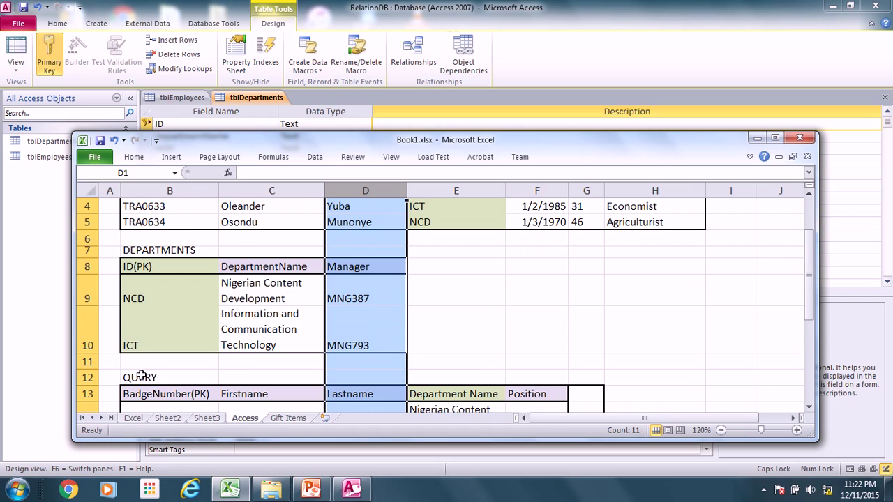
left_click(450, 342)
scroll(286, 292, "up", 1)
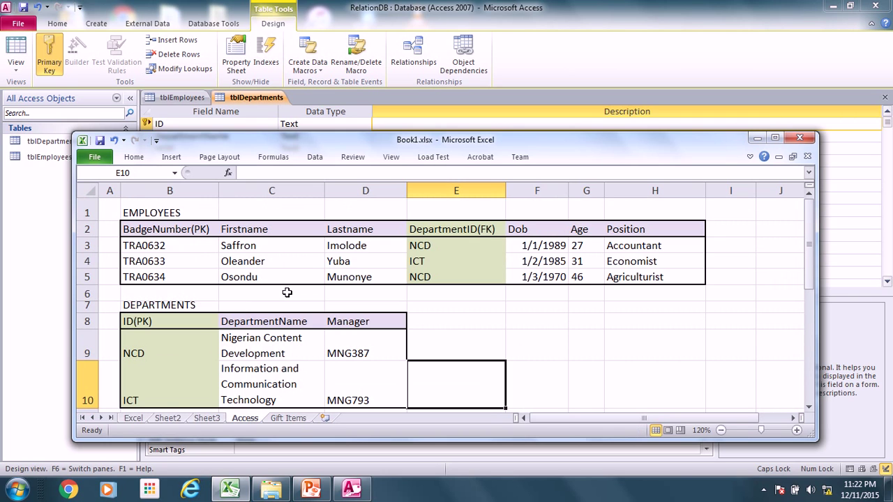
left_click(129, 246)
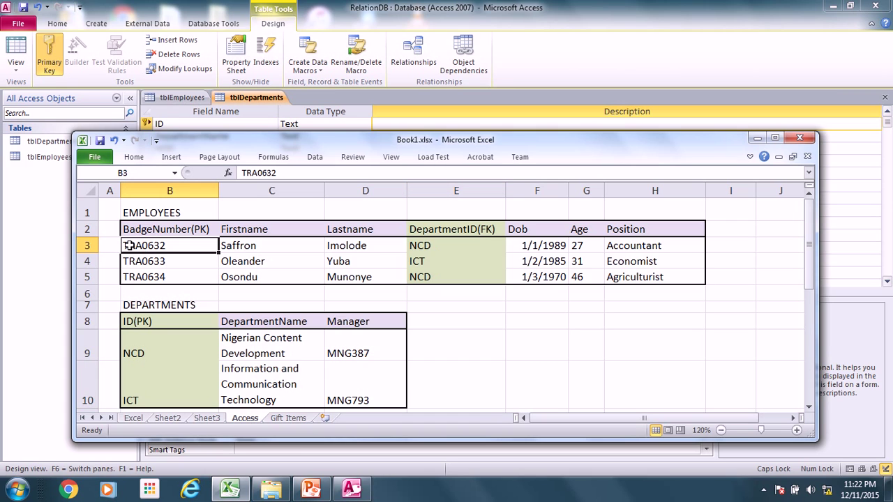
left_click(148, 260)
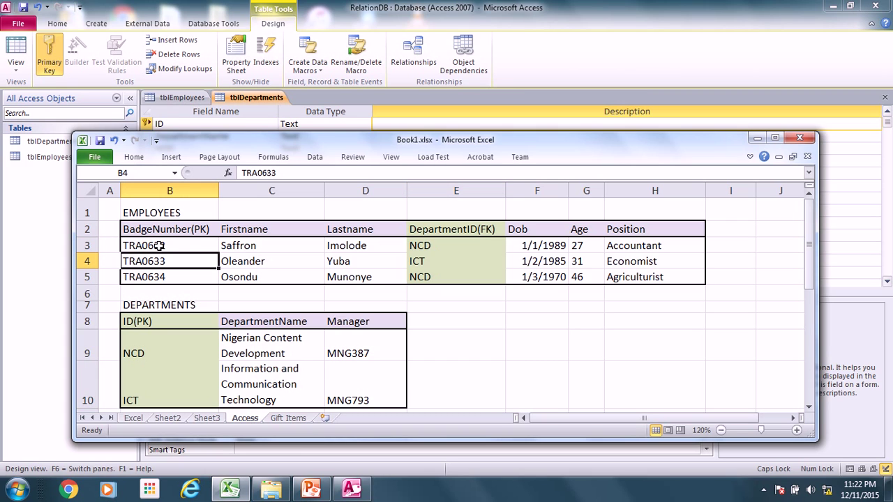
left_click_drag(155, 246, 648, 277)
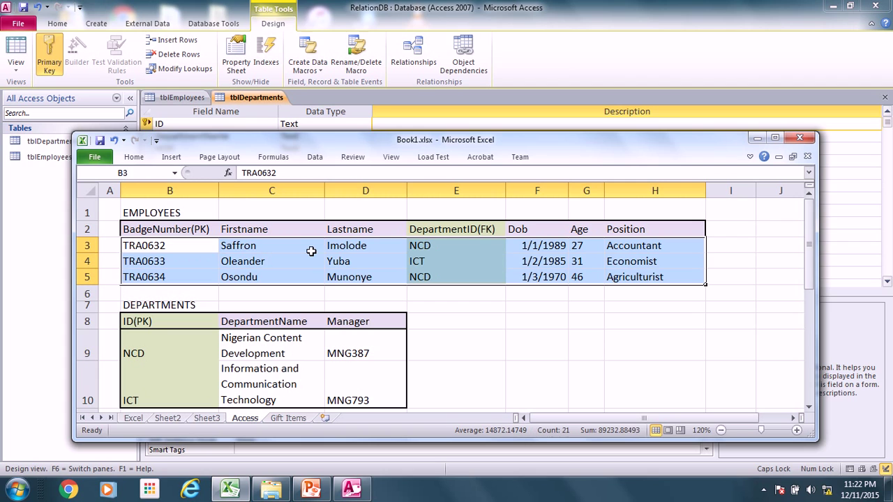
right_click(250, 260)
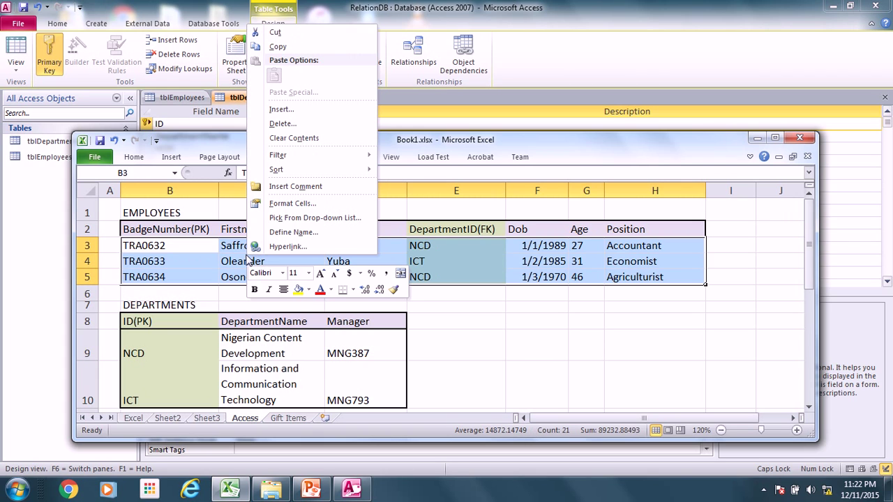
left_click(278, 47)
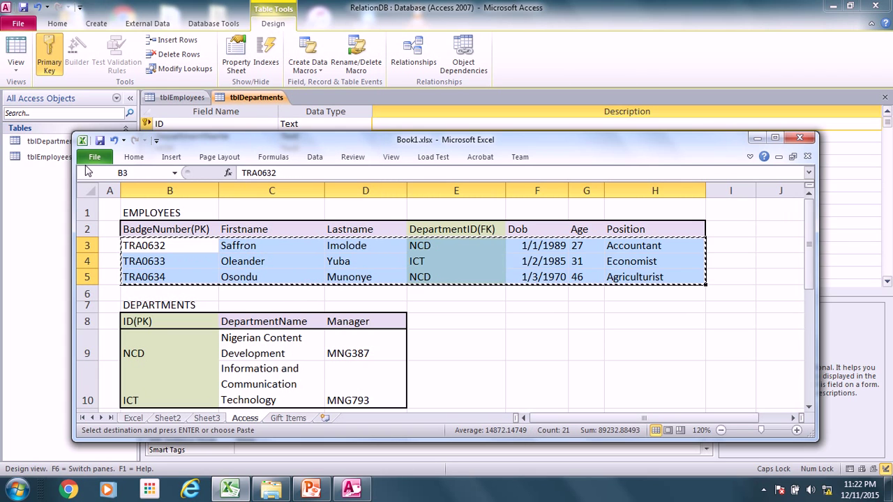
Step: Return to tblEmployees in Access, save its design and show it in Datasheet View
left_click(218, 103)
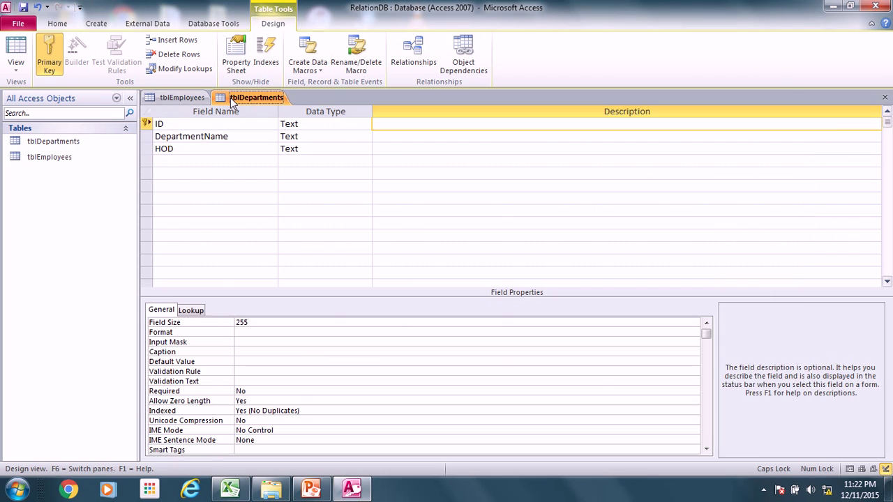
left_click(189, 99)
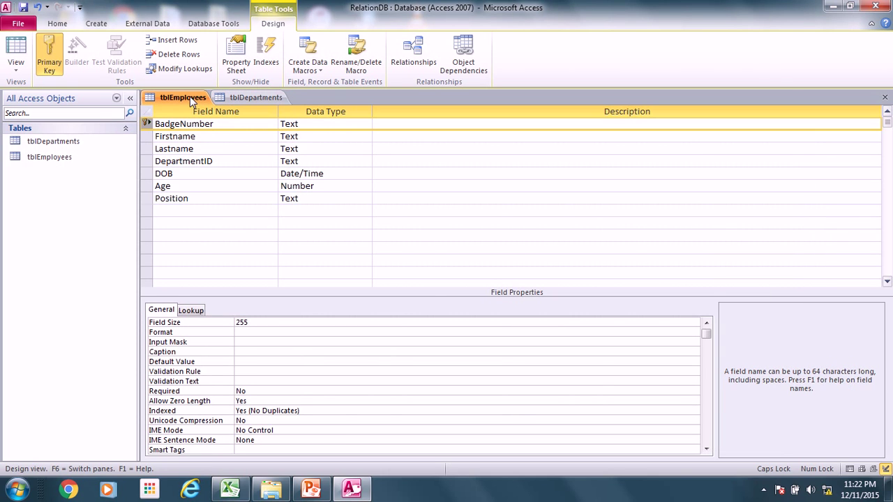
left_click(17, 68)
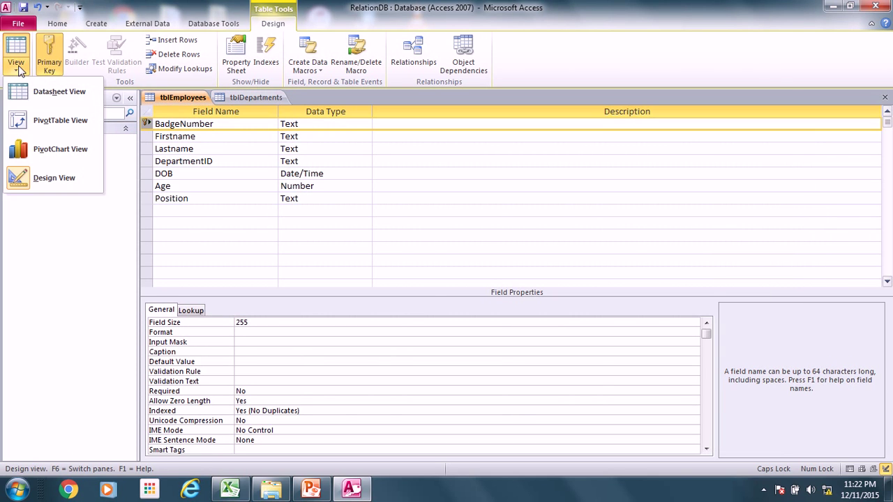
left_click(40, 95)
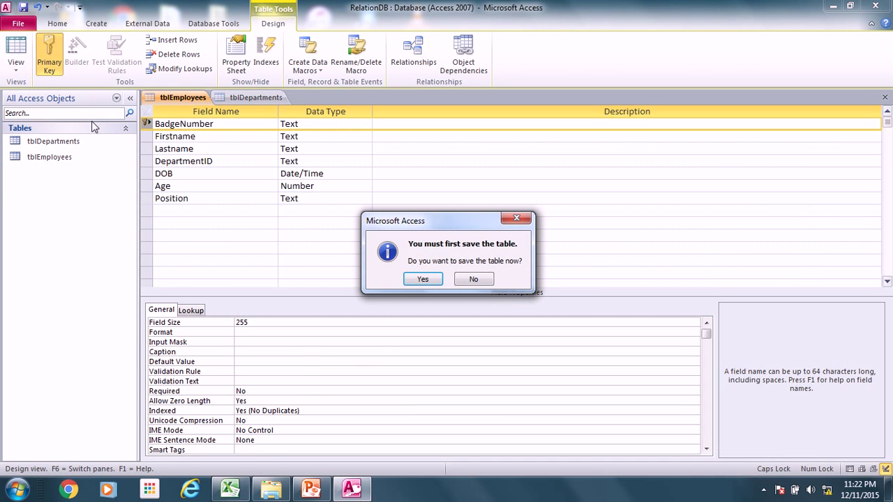
left_click(422, 279)
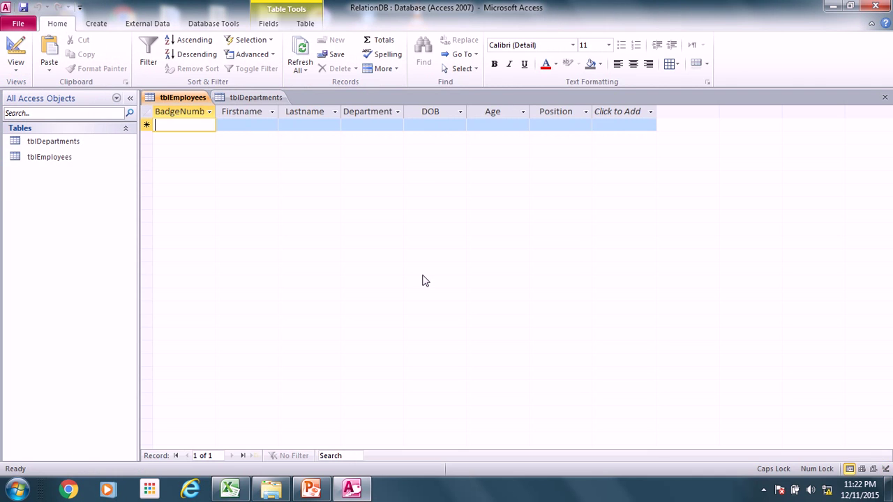
Step: Paste the copied employee records into tblEmployees starting at the empty new-record row
left_click(147, 124)
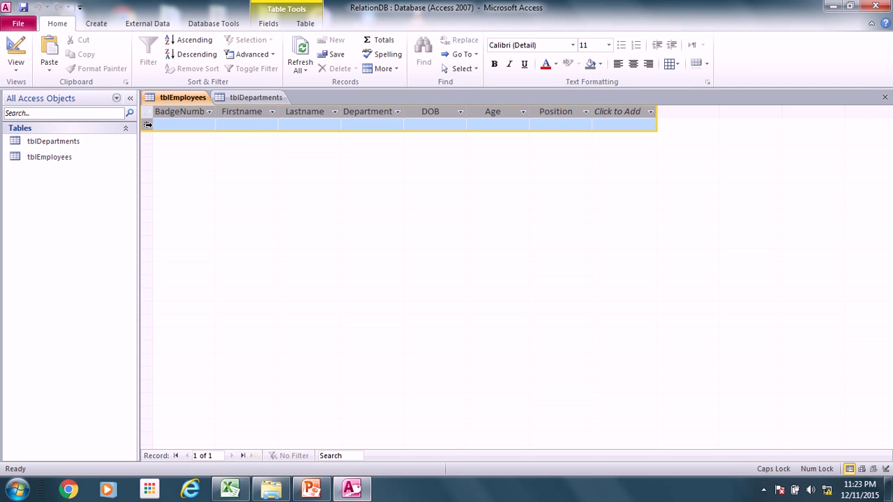
left_click(47, 51)
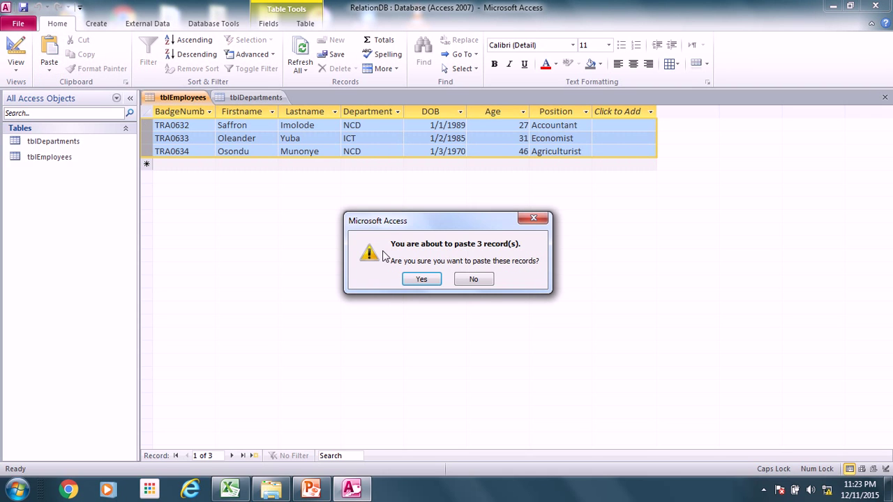
left_click(421, 281)
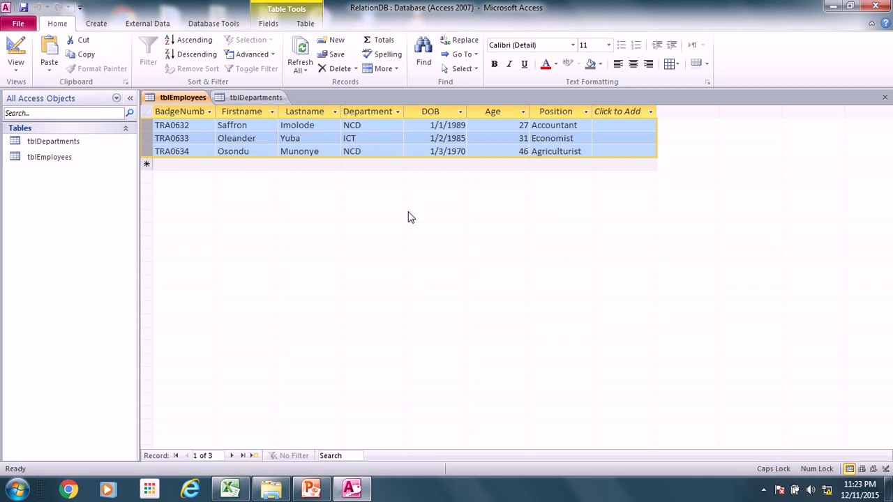
Step: Save the design of tblDepartments and show the table in Datasheet View
left_click(252, 99)
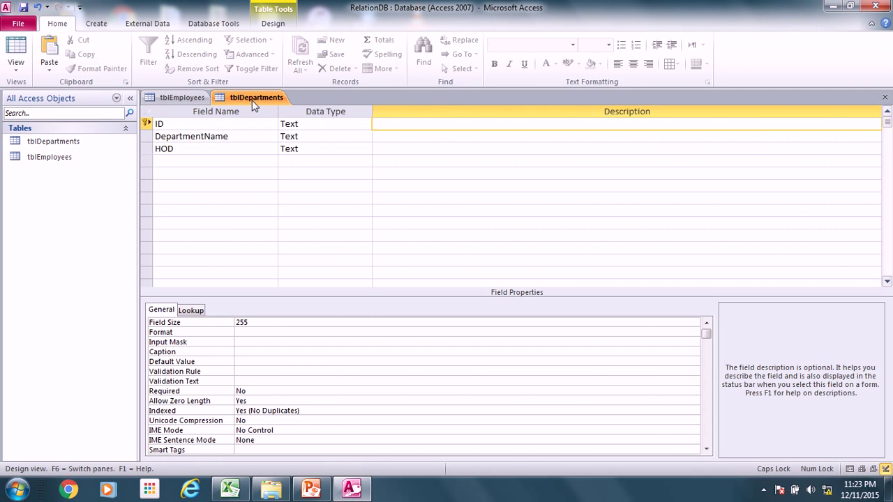
left_click(25, 69)
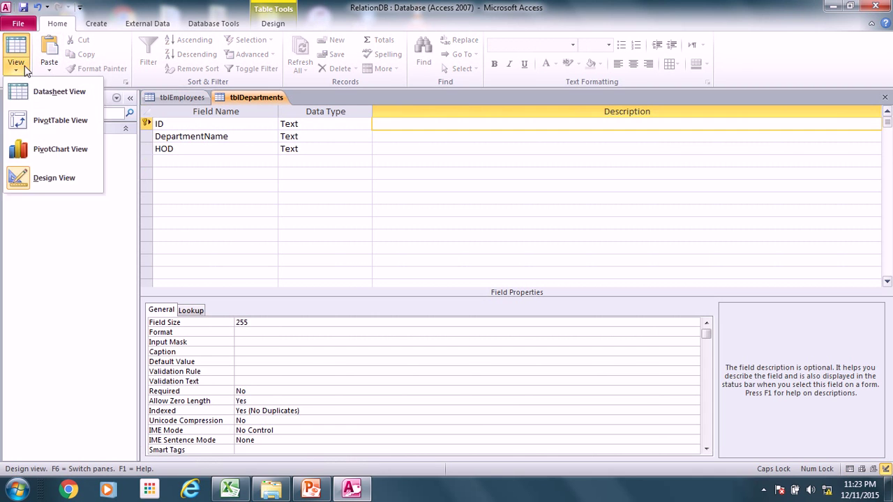
left_click(60, 95)
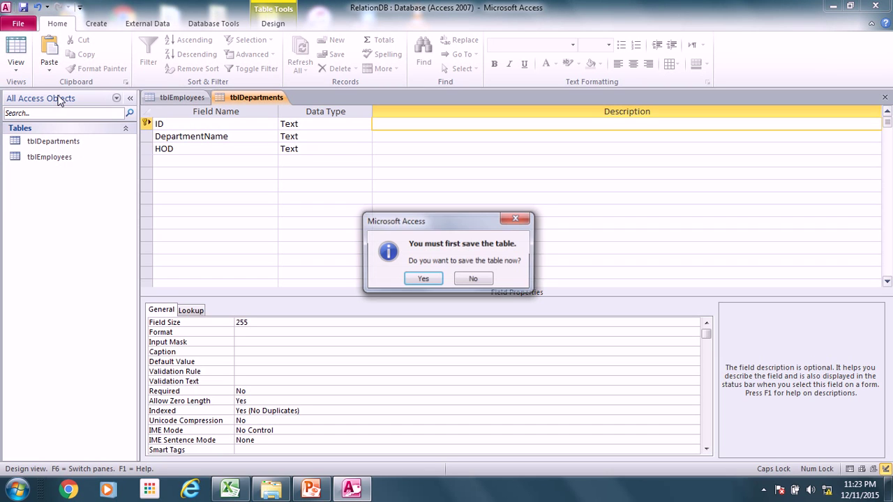
left_click(424, 278)
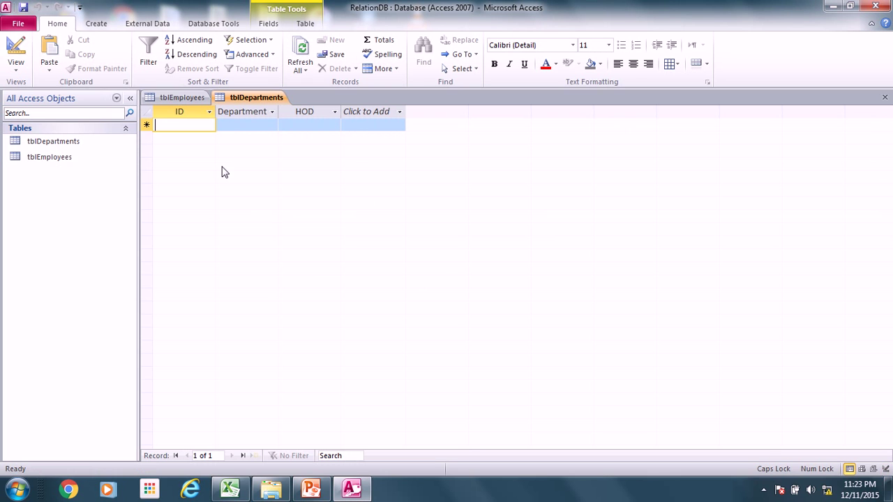
Step: Switch to the Excel workbook and copy the department records in B9:D10, without the header row
left_click(224, 490)
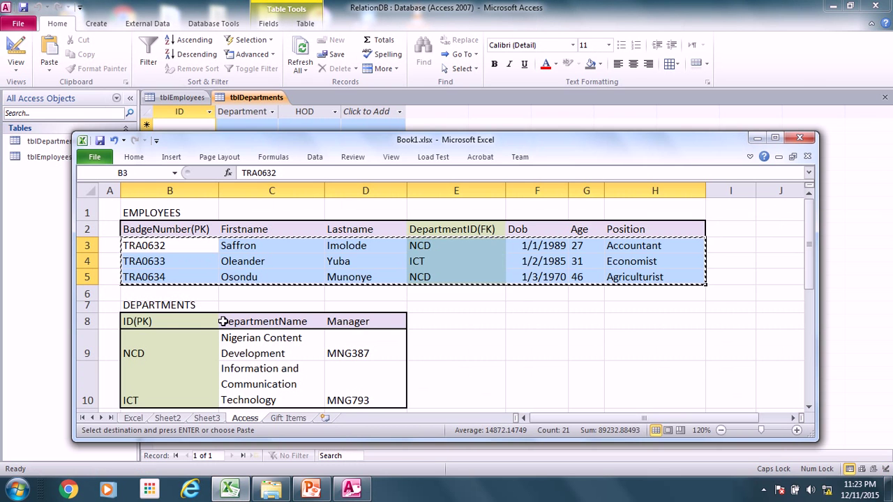
left_click_drag(165, 340, 361, 381)
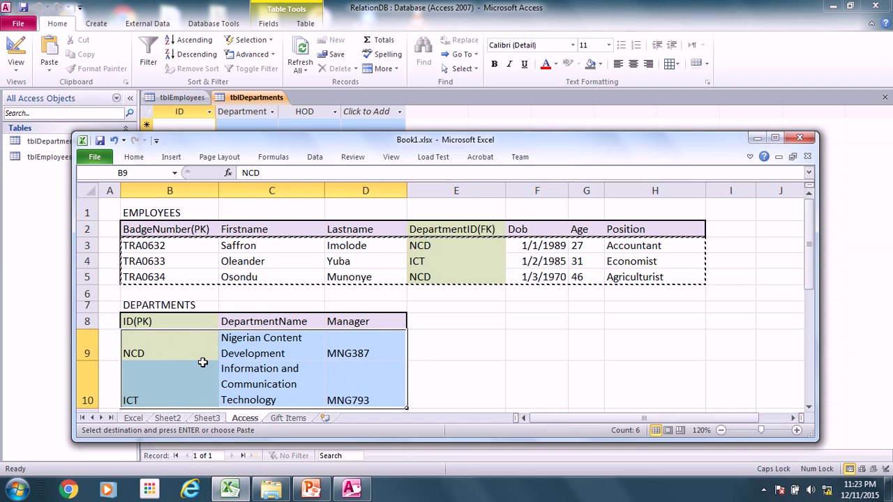
right_click(202, 362)
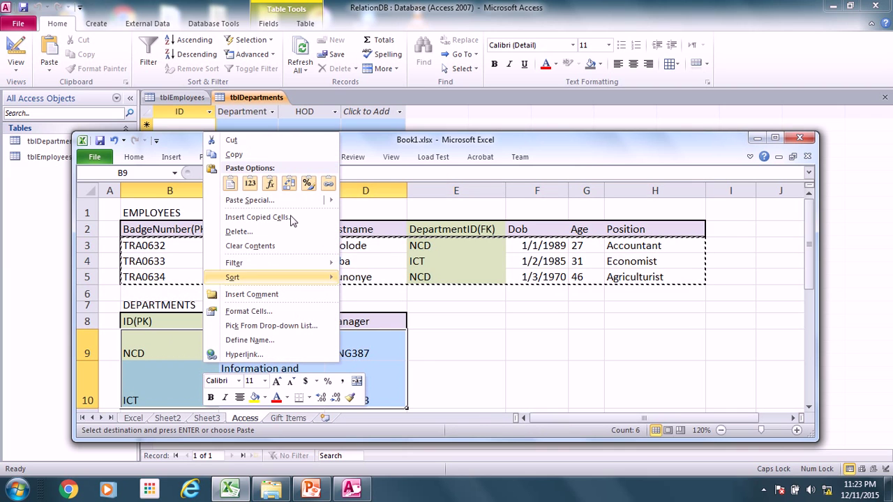
left_click(237, 154)
Step: Return to tblDepartments in Access and paste the copied department records into the empty new-record row
left_click(233, 97)
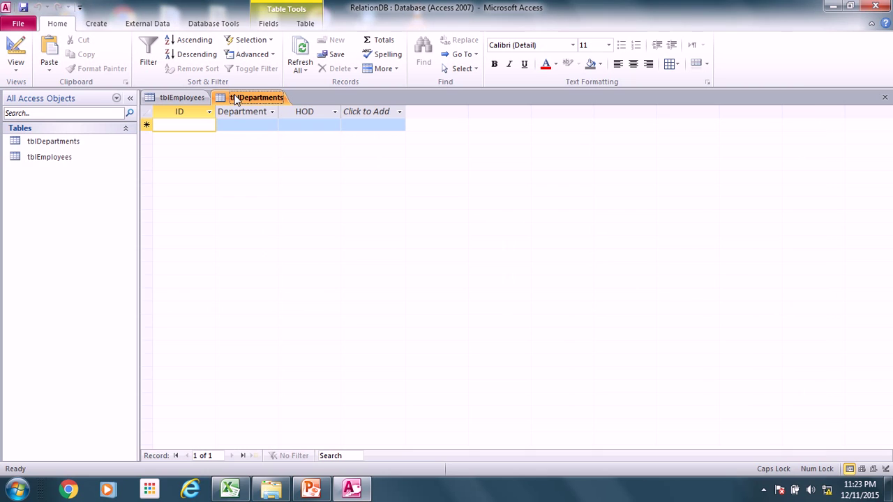
left_click(147, 123)
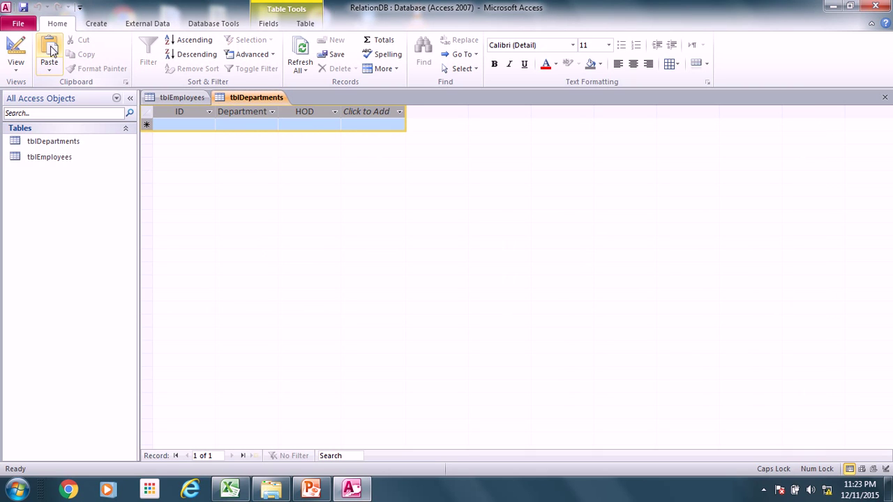
left_click(49, 52)
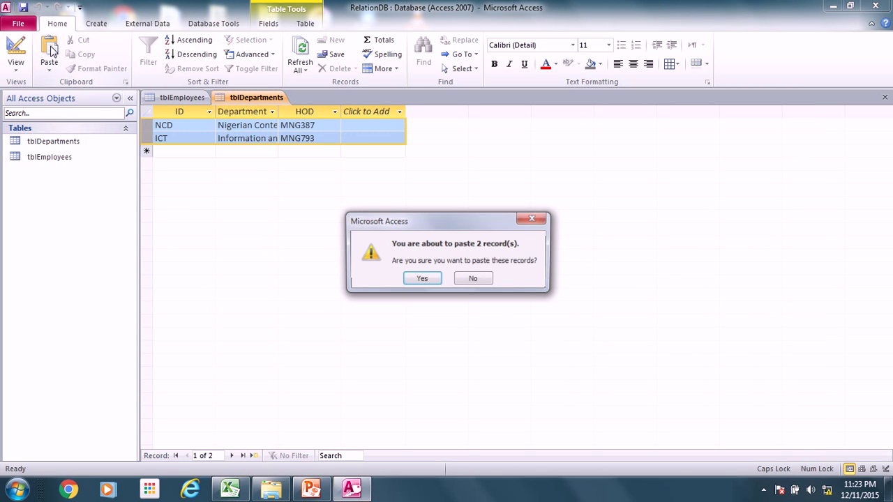
left_click(422, 279)
Step: Widen the HOD column and widen the DepartmentName column of tblDepartments until the full department names fit
left_click_drag(340, 105, 381, 109)
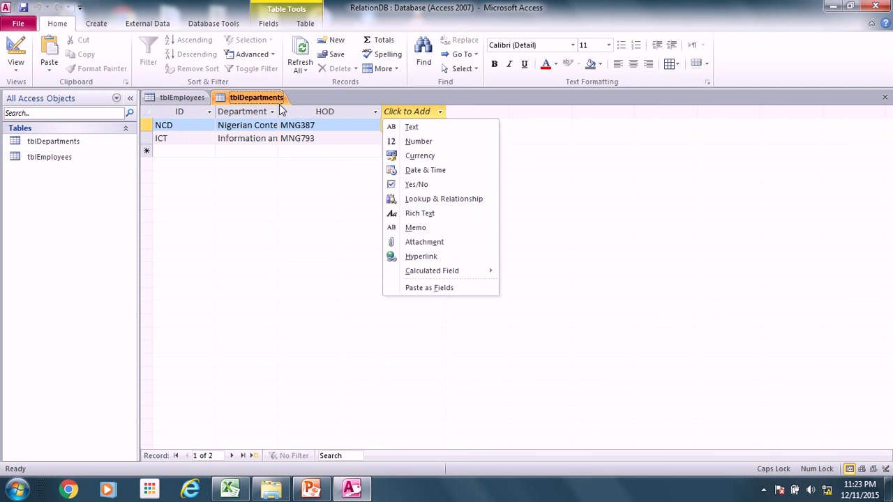
left_click(279, 102)
left_click(272, 111)
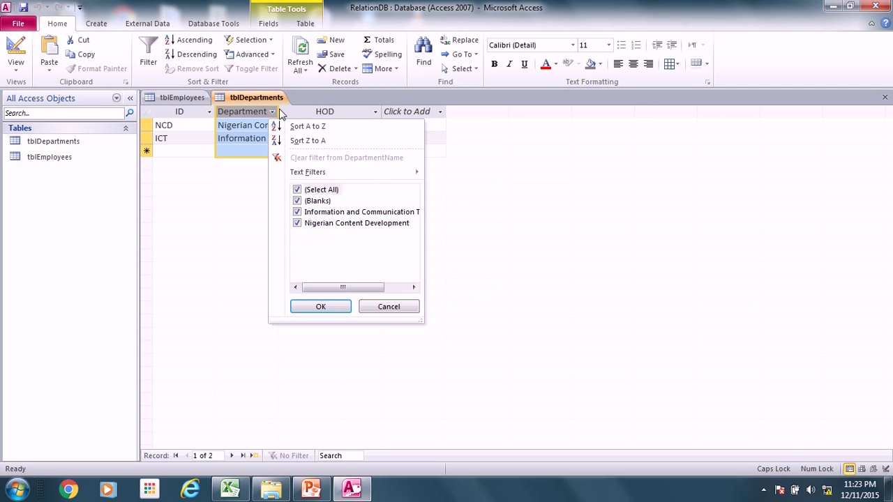
left_click(404, 307)
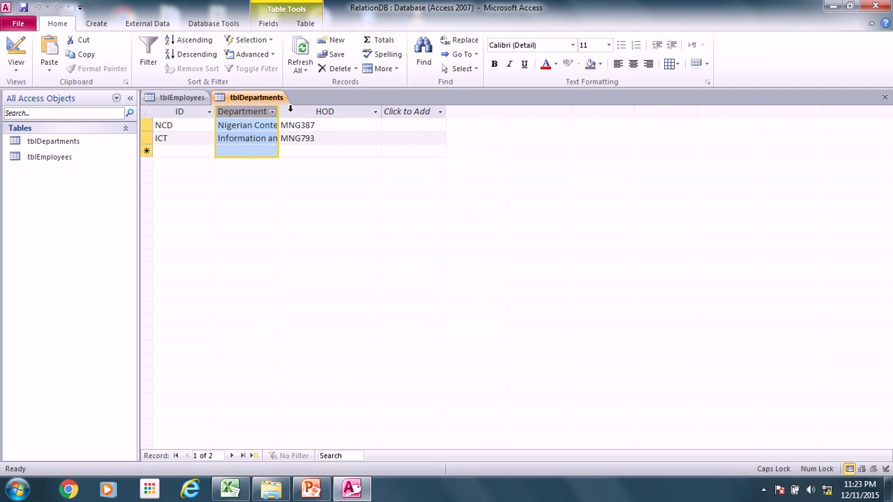
left_click_drag(279, 110, 380, 114)
left_click(322, 112)
left_click(329, 114)
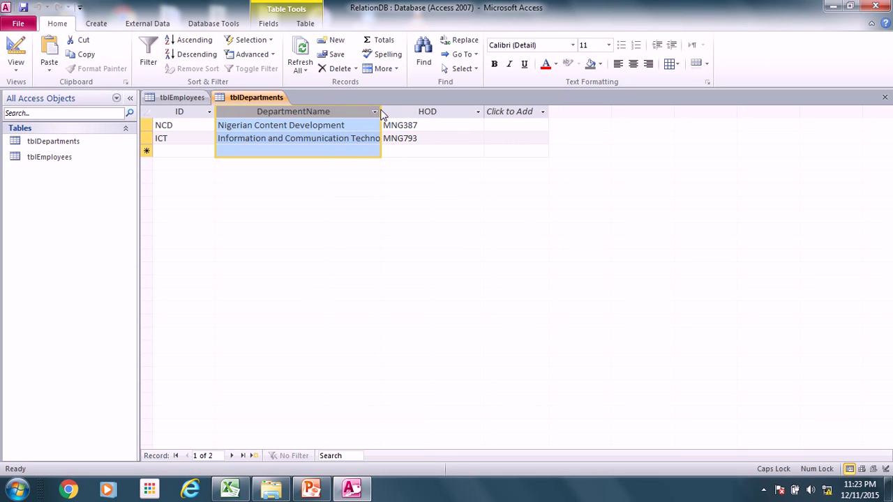
left_click_drag(382, 110, 431, 111)
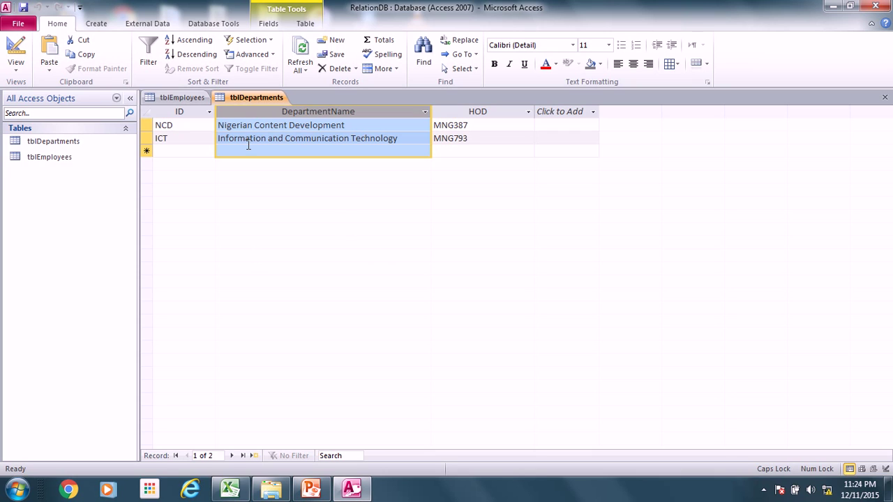
Step: Open the Relationships window and add both tblDepartments and tblEmployees to it
left_click(211, 23)
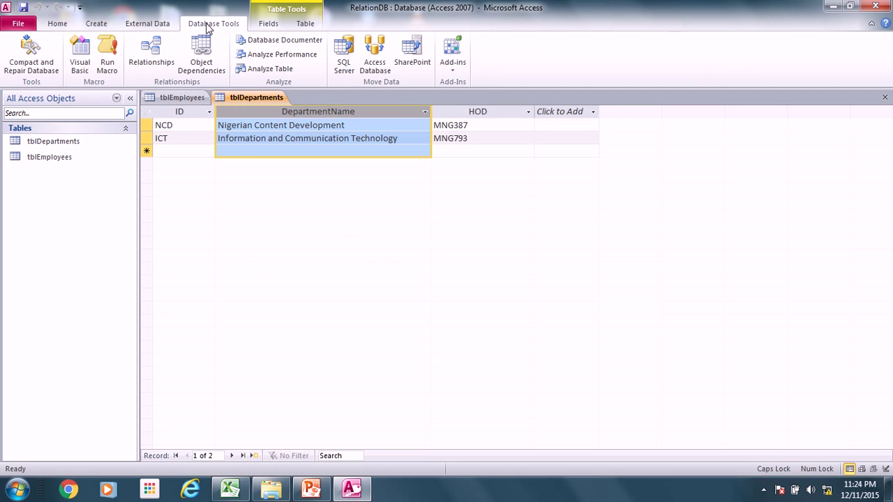
left_click(151, 57)
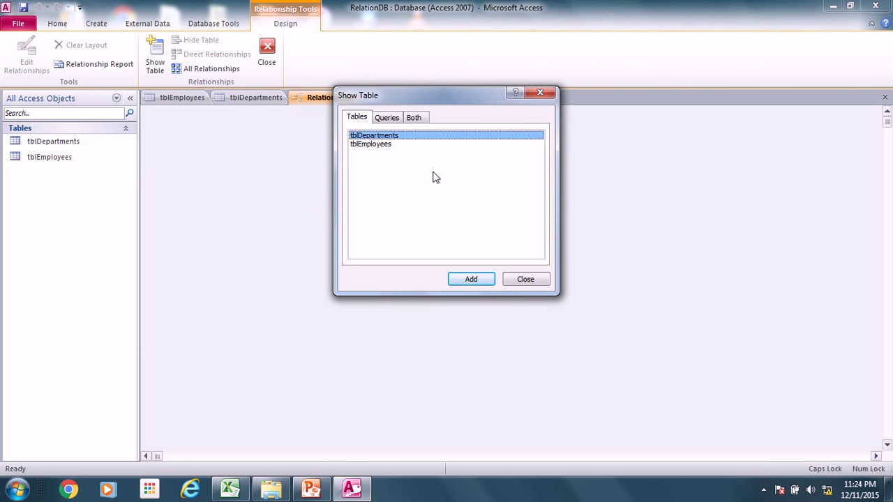
left_click(382, 149, "shift")
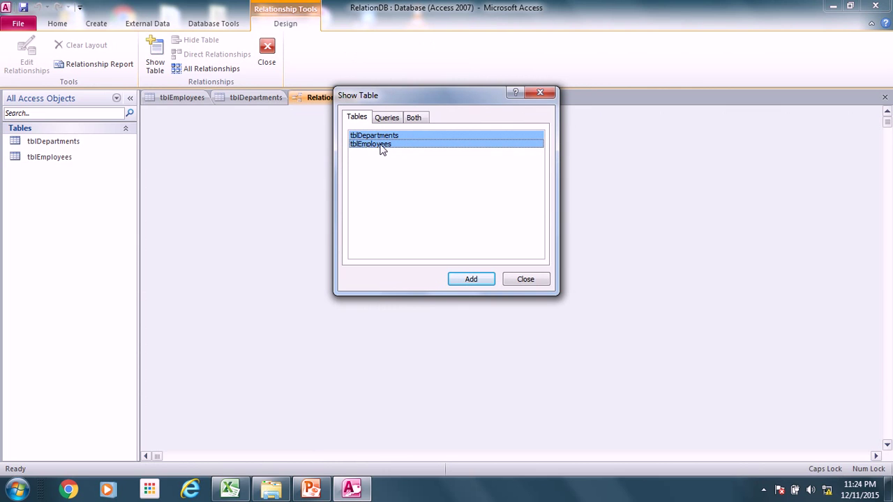
left_click(470, 280)
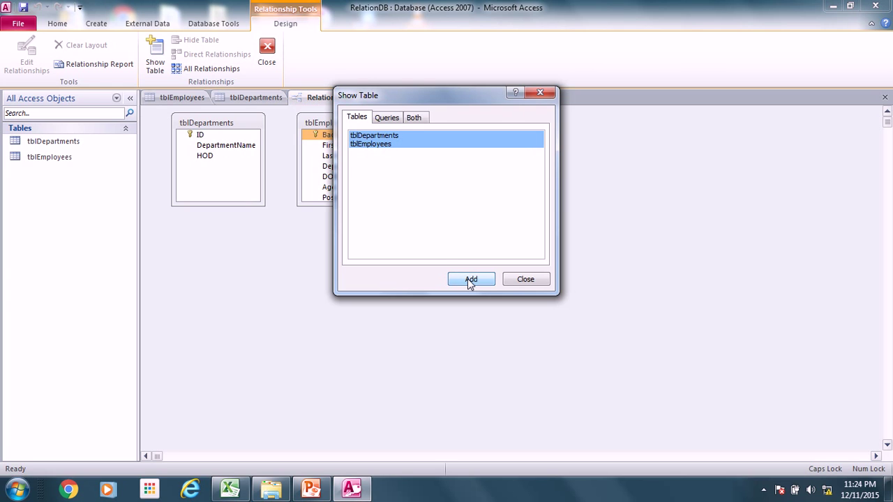
left_click(541, 91)
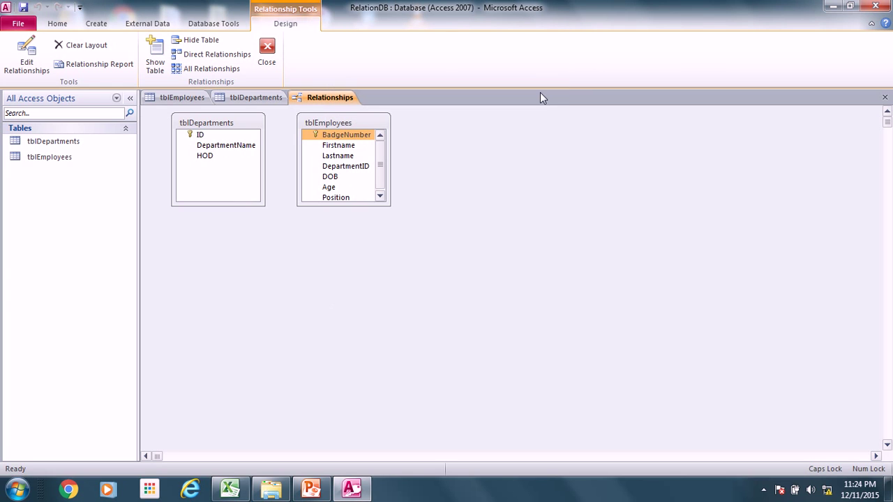
Step: Space the two table boxes apart in the relationships layout and enlarge tblEmployees to fit all its fields
left_click_drag(340, 125, 445, 154)
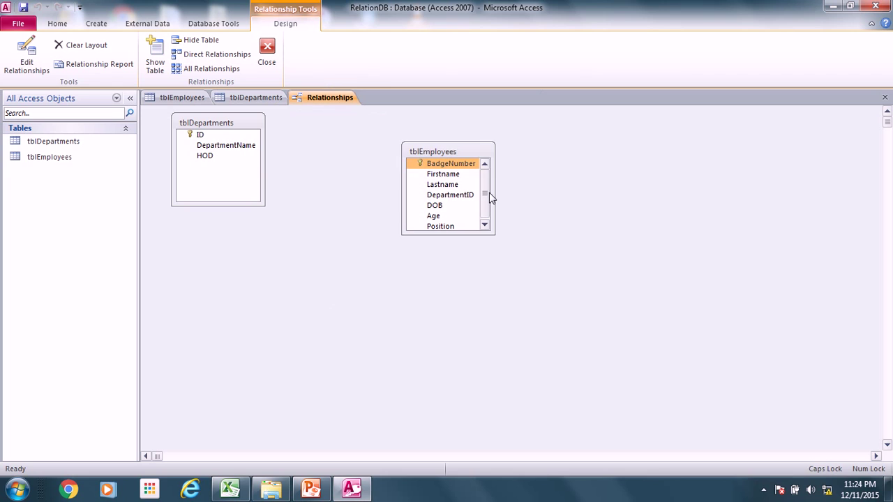
left_click_drag(493, 194, 528, 202)
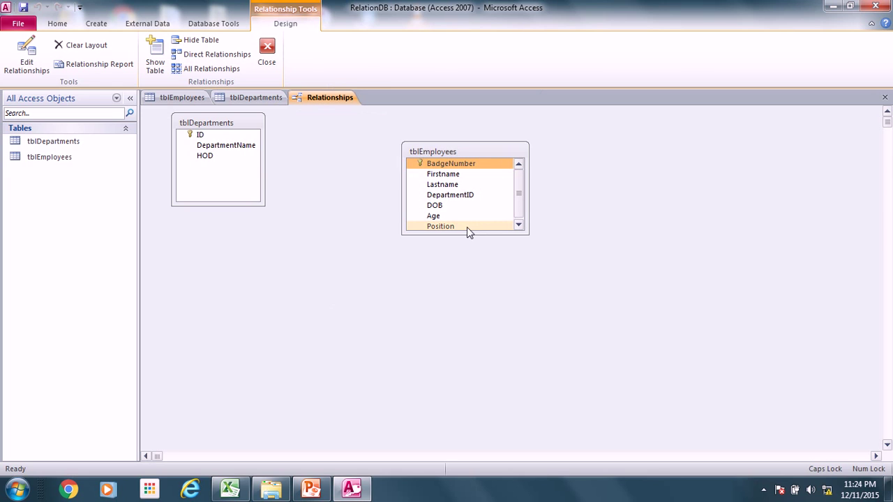
left_click_drag(466, 234, 467, 264)
left_click_drag(216, 125, 277, 157)
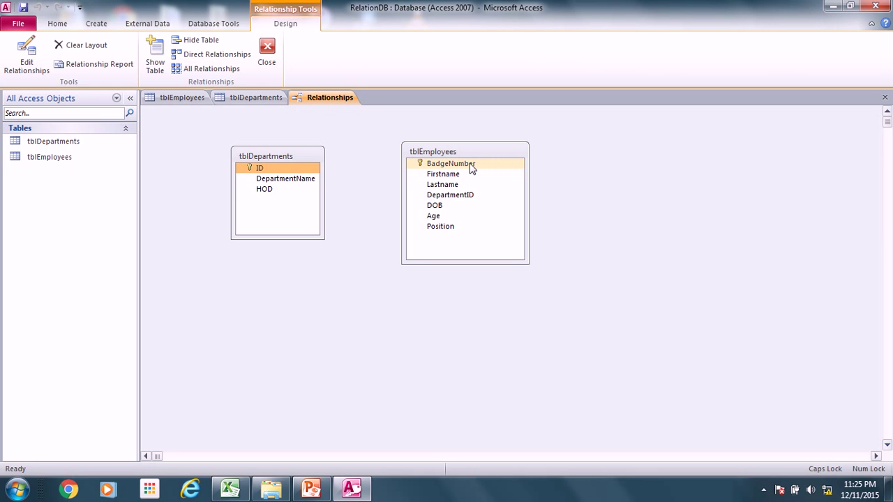
Step: Try to relate ID in tblDepartments to DepartmentID in tblEmployees with Enforce Referential Integrity while both tables are open
left_click(449, 198)
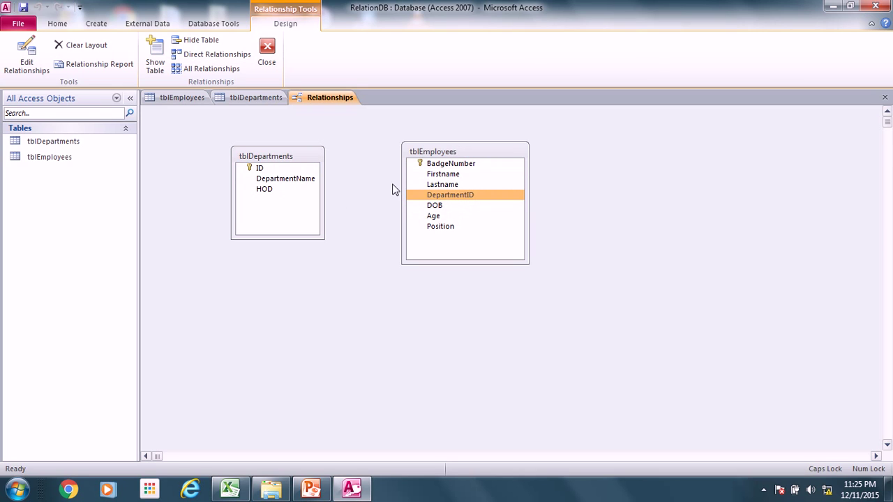
left_click(260, 170)
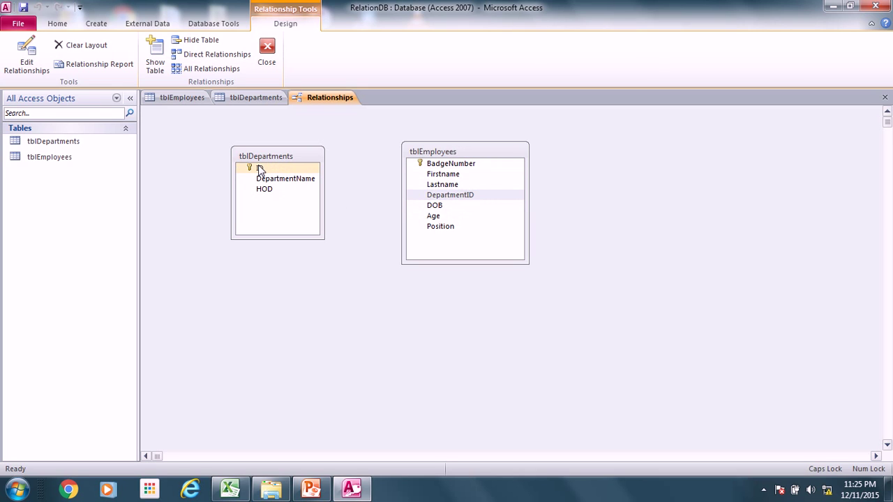
left_click_drag(259, 169, 446, 199)
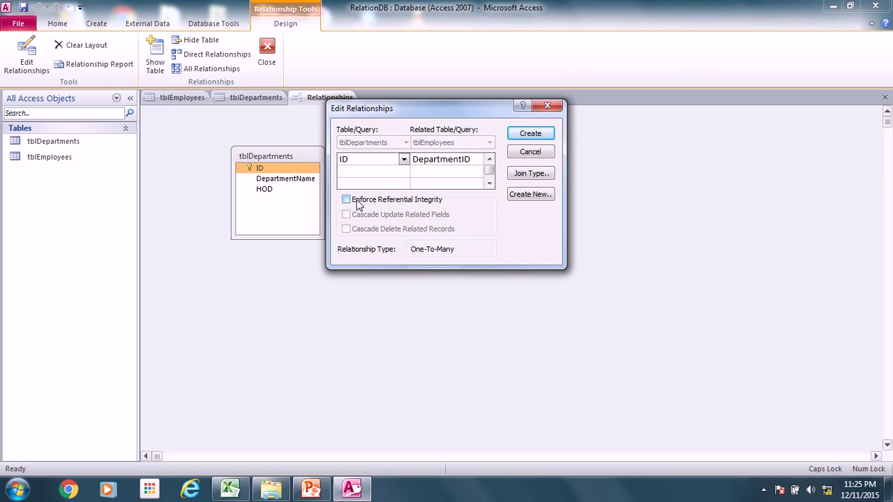
left_click(346, 200)
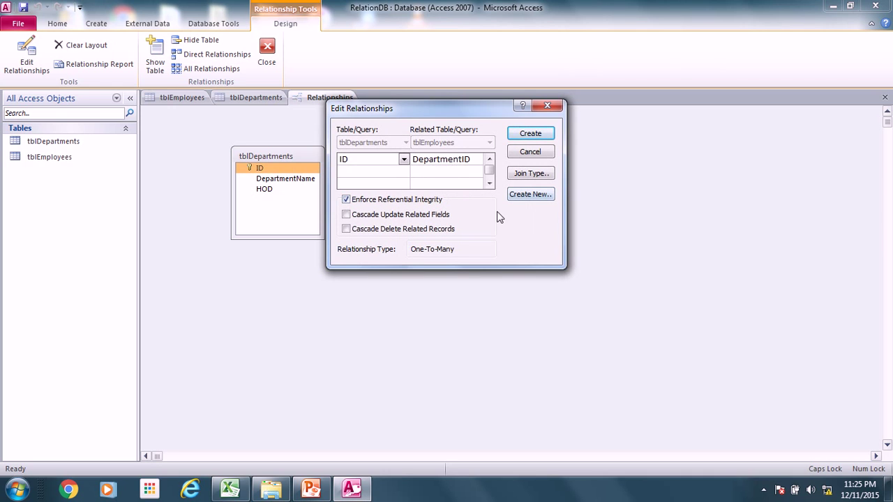
left_click(533, 136)
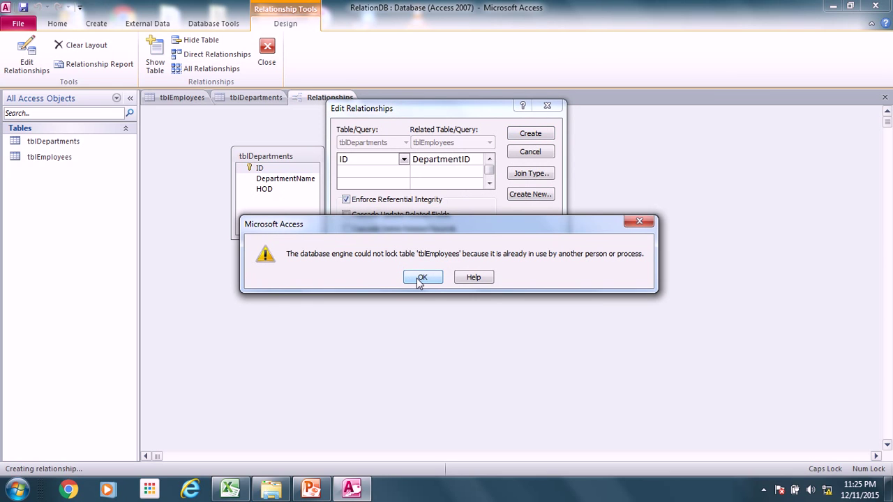
left_click(423, 278)
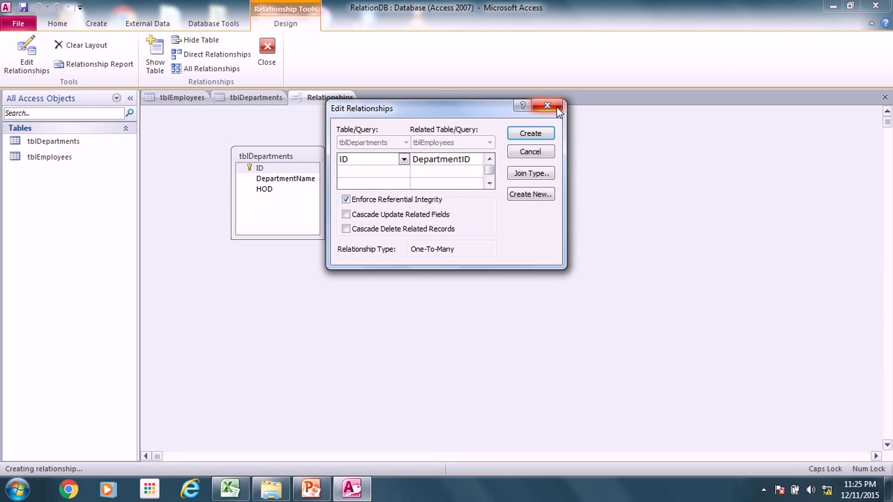
left_click(547, 106)
Step: Close the open tblDepartments and tblEmployees datasheets, keeping the Relationships window open
left_click(244, 100)
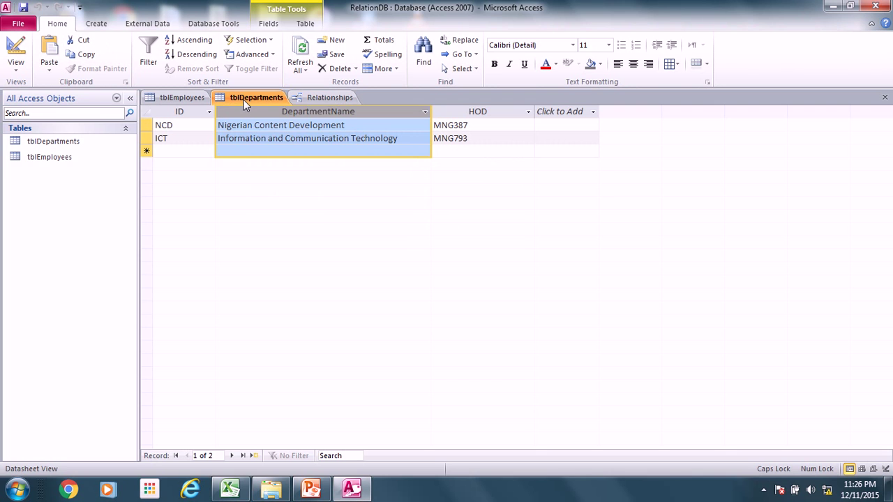
right_click(245, 101)
left_click(274, 123)
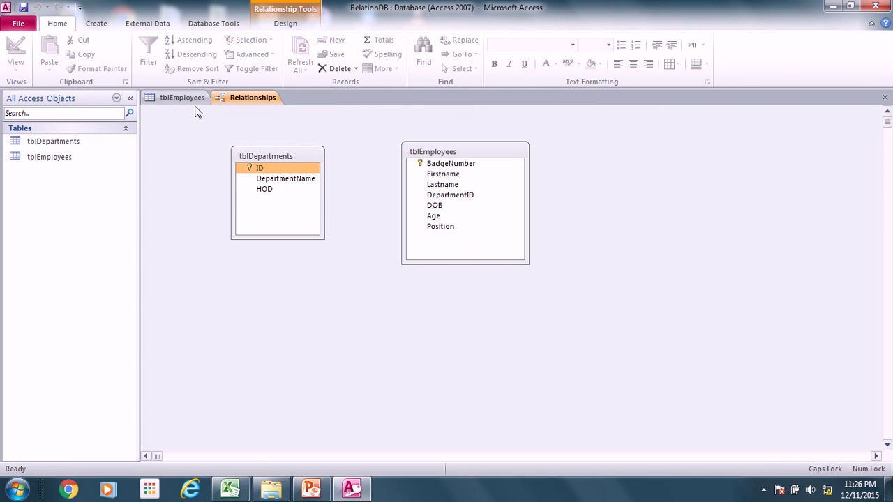
left_click(171, 100)
right_click(172, 100)
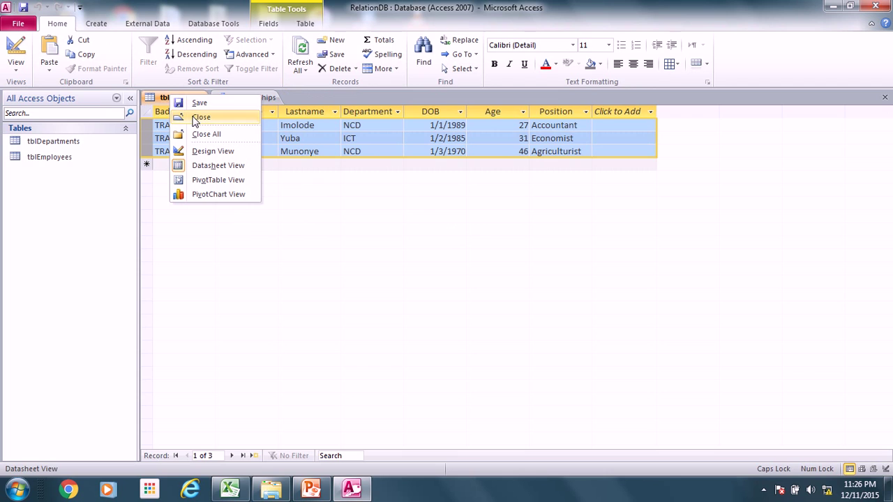
left_click(196, 120)
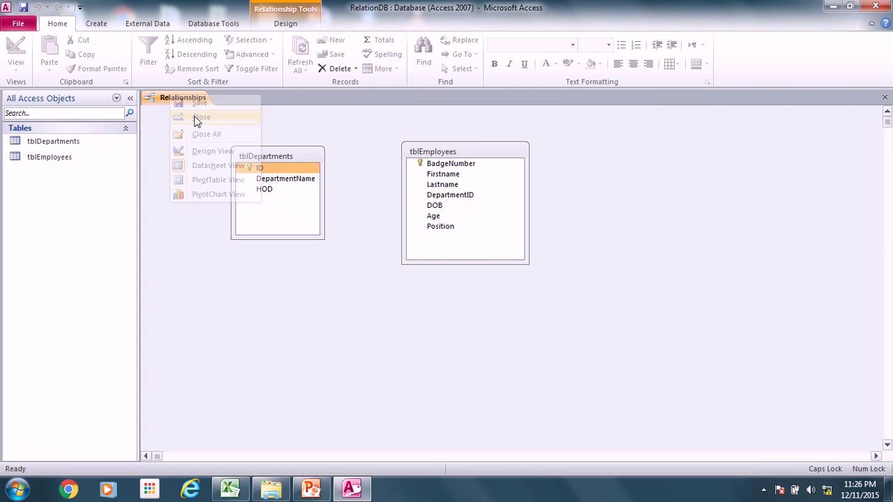
Step: Create the one-to-many relationship from tblDepartments ID to tblEmployees DepartmentID with Enforce Referential Integrity, and move tblDepartments to level the join line
left_click(255, 170)
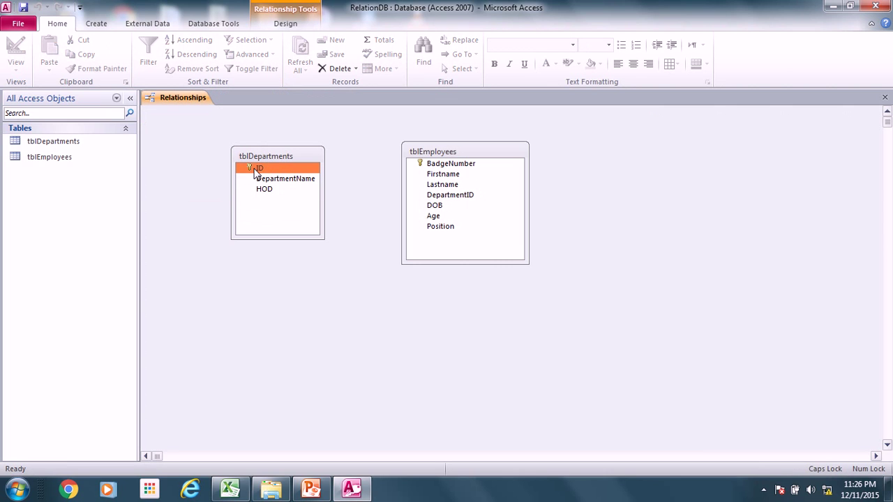
left_click_drag(255, 170, 449, 196)
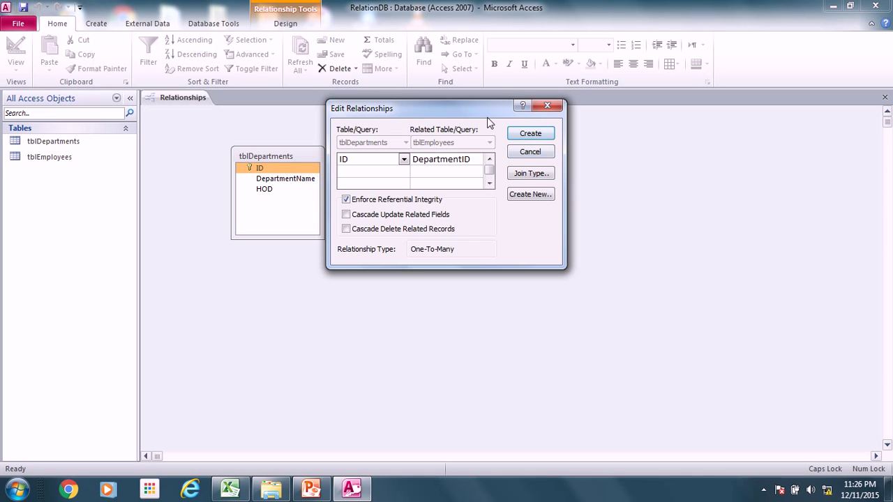
left_click(538, 134)
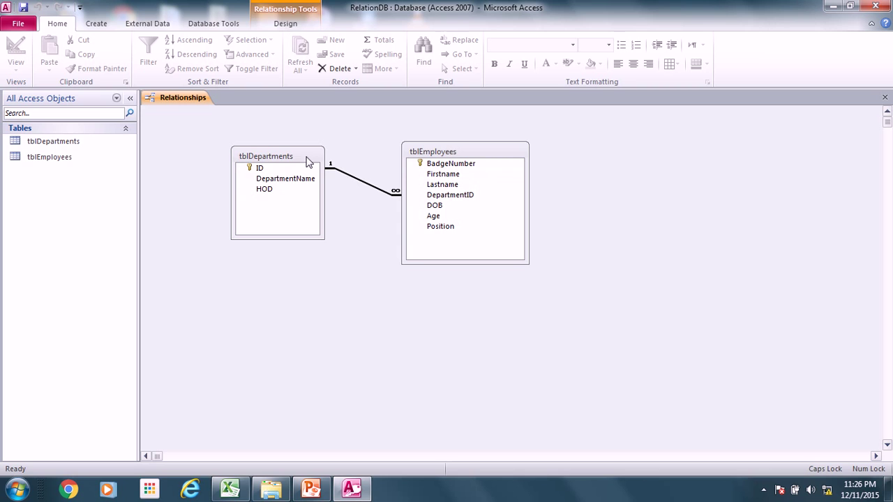
left_click_drag(307, 161, 311, 188)
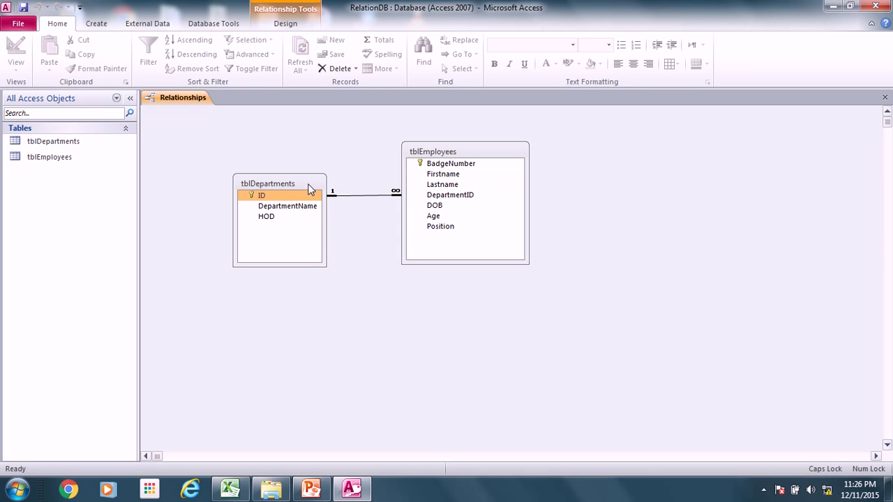
left_click_drag(306, 185, 306, 187)
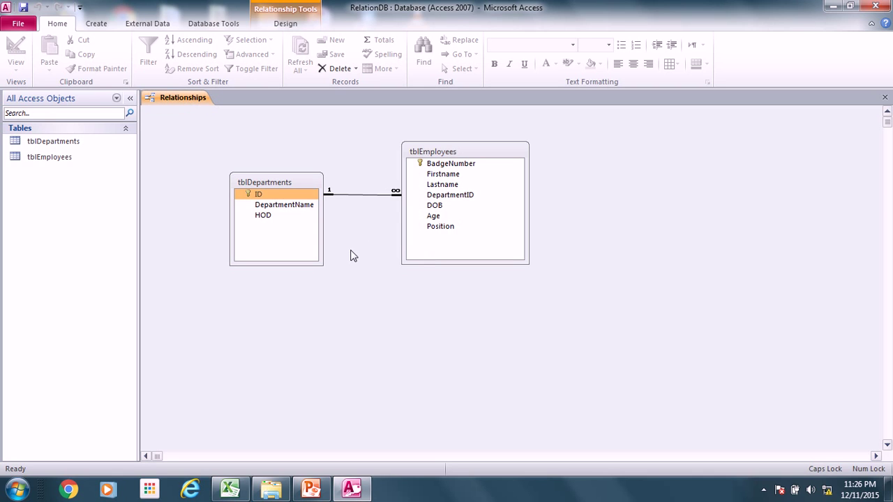
Step: Switch to the Excel workbook and examine the sample table below the DEPARTMENTS data
left_click(230, 489)
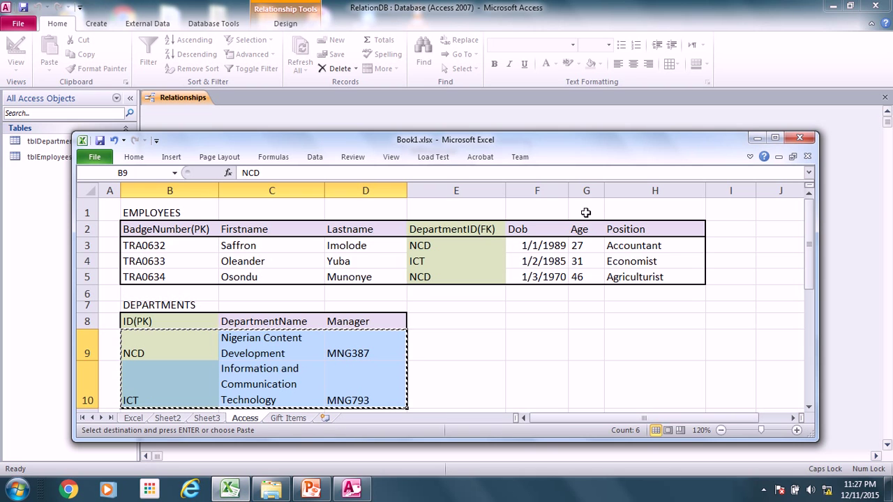
scroll(586, 213, "down", 6)
scroll(586, 213, "up", 3)
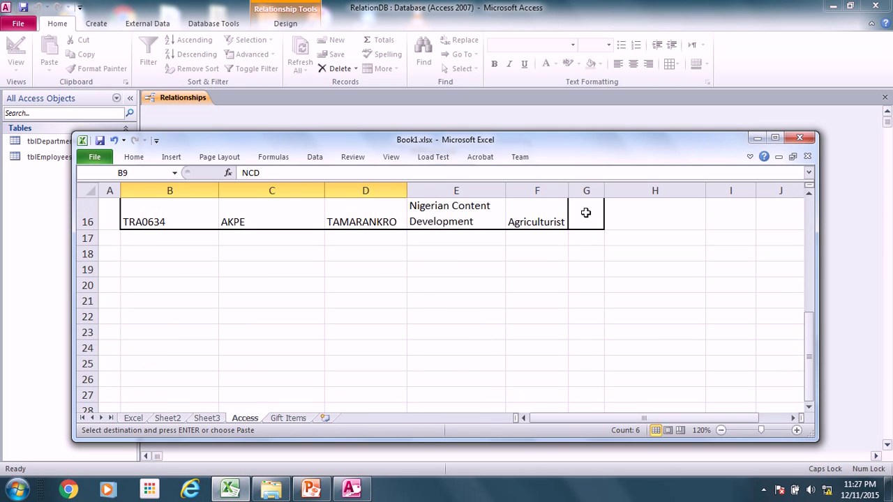